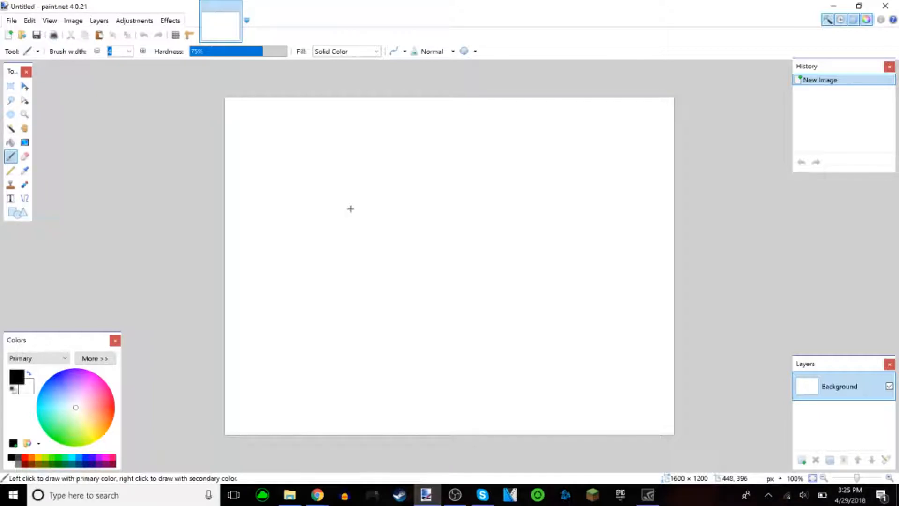
Create a new blank image 2560 pixels wide and 1440 pixels high
{"action": "left_click", "coordinate": [10, 21]}
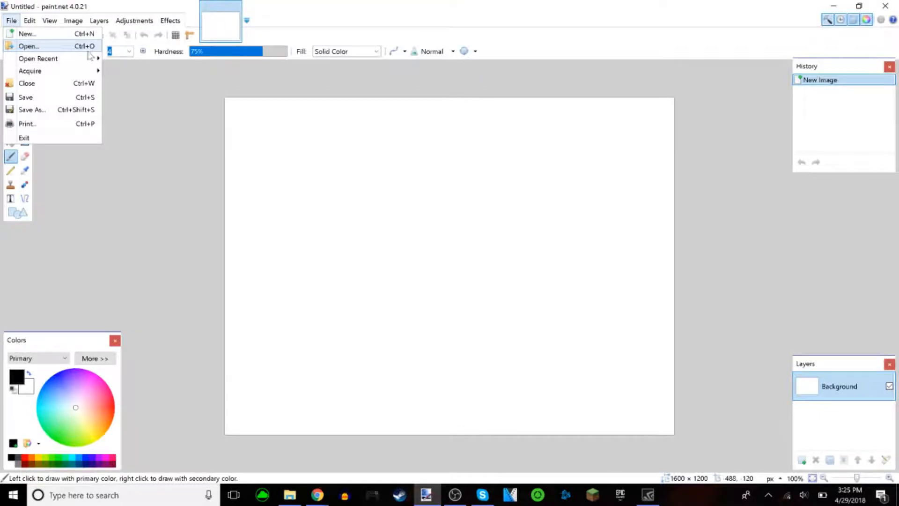
{"action": "mouse_move", "coordinate": [90, 58]}
{"action": "left_click", "coordinate": [82, 9]}
{"action": "left_click", "coordinate": [70, 20]}
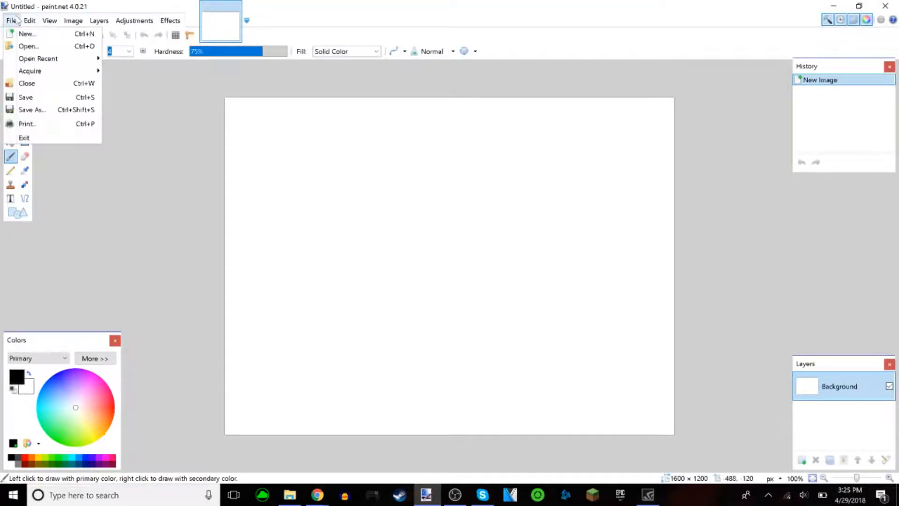
{"action": "left_click", "coordinate": [12, 21]}
{"action": "left_click", "coordinate": [11, 21]}
{"action": "left_click", "coordinate": [21, 35]}
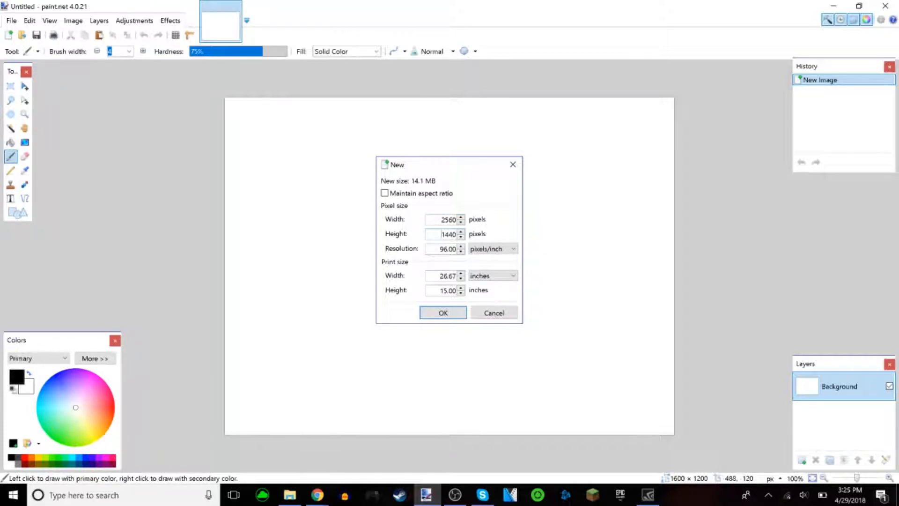
{"action": "left_click", "coordinate": [453, 314]}
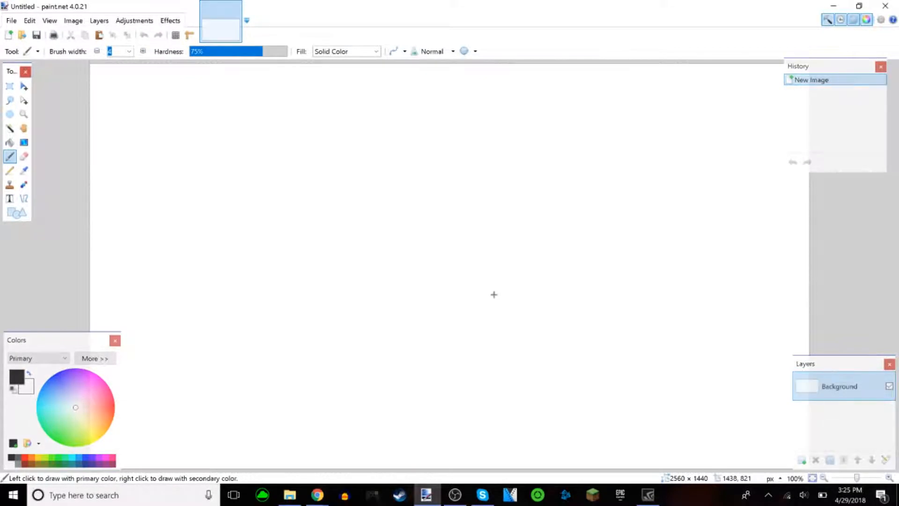
{"action": "left_click_drag", "start_coordinate": [898, 257], "coordinate": [898, 259]}
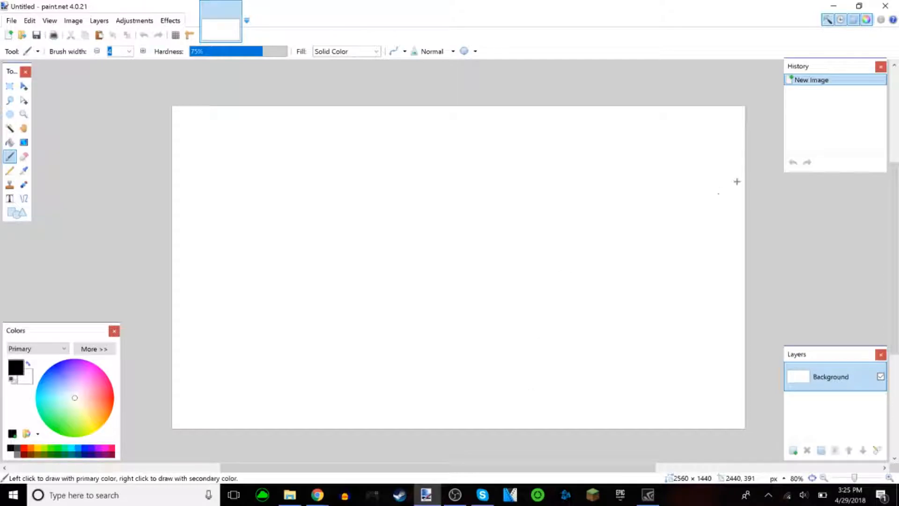
Switch to Chrome, search Google Images for "channel art template transparent" and look through the templates
{"action": "left_click", "coordinate": [836, 7]}
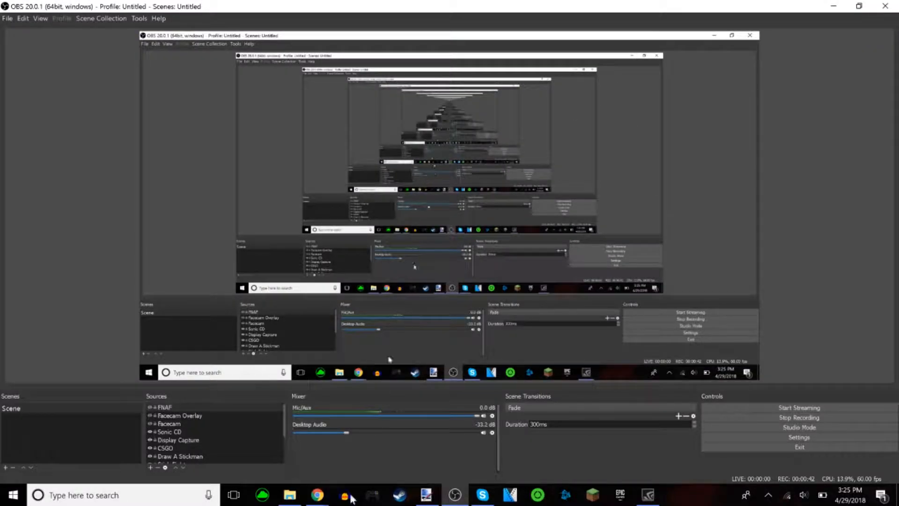
{"action": "left_click", "coordinate": [834, 7]}
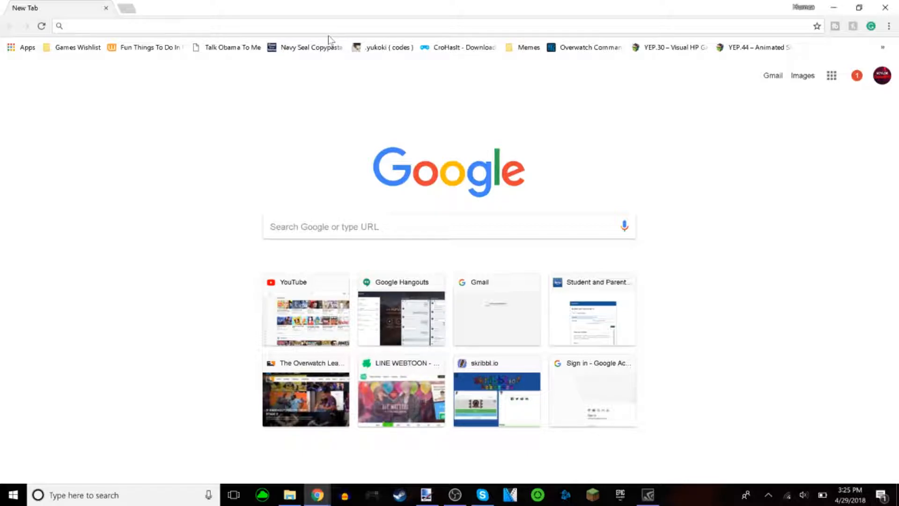
{"action": "type", "text": "channel"}
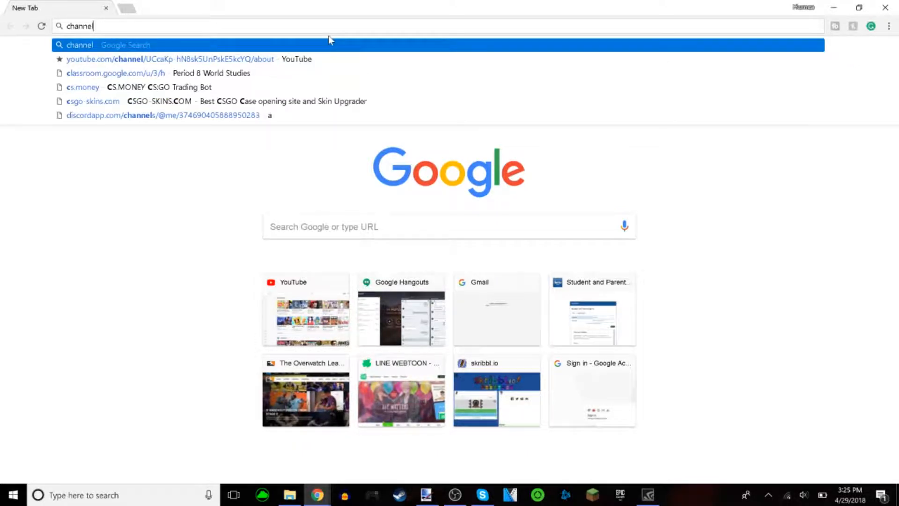
{"action": "type", "text": " art templ"}
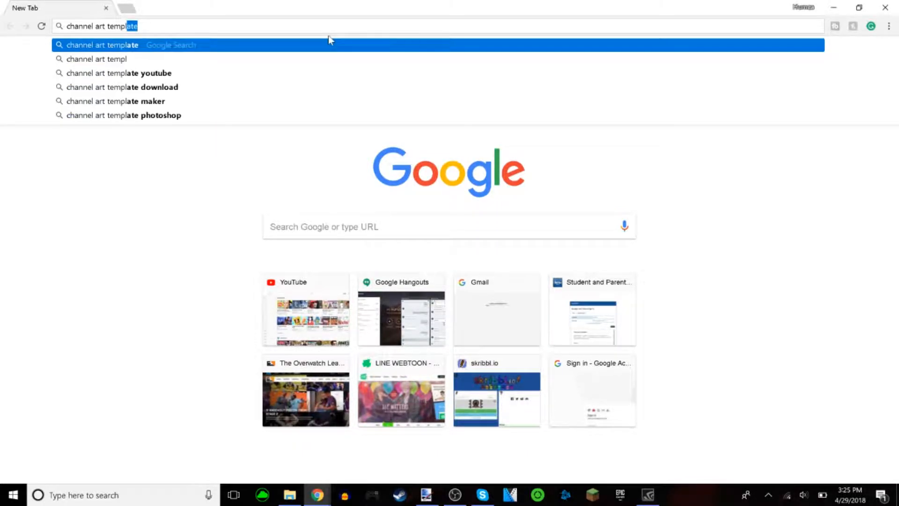
{"action": "type", "text": "ate transparent"}
{"action": "key", "text": "Return"}
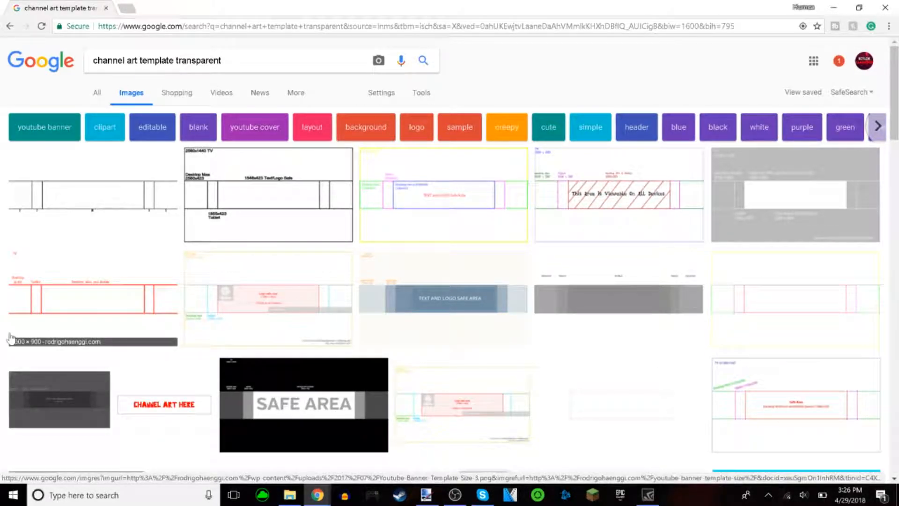
{"action": "scroll", "coordinate": [407, 354], "scroll_direction": "down", "scroll_amount": 8}
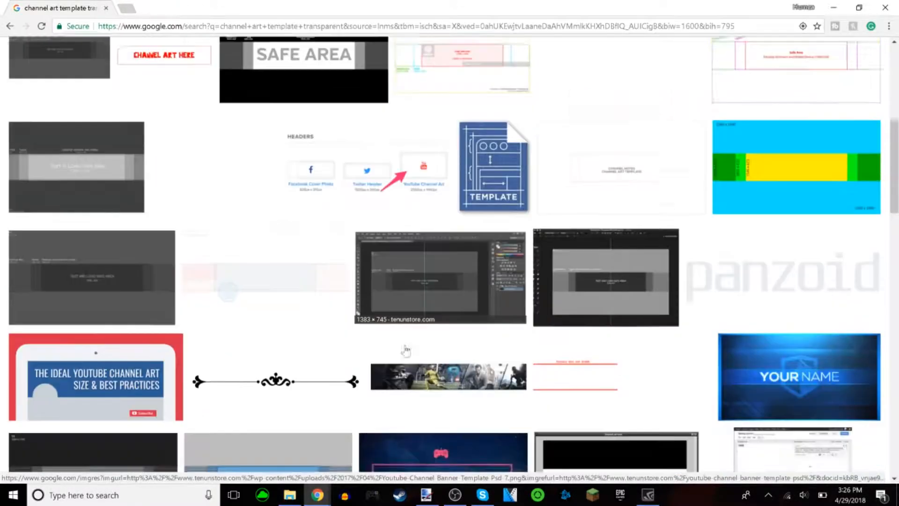
{"action": "scroll", "coordinate": [406, 350], "scroll_direction": "down", "scroll_amount": 5}
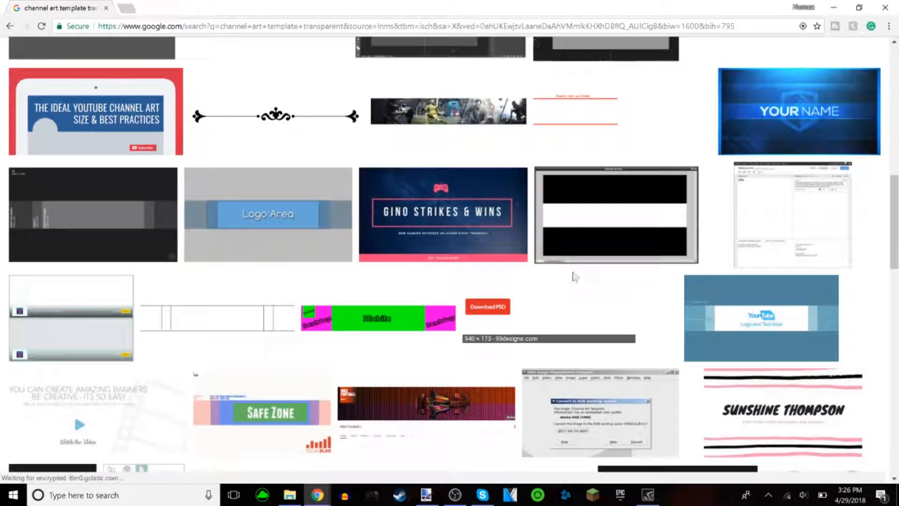
Search Google Images for "fortnite wallpaper 2560x1440" in a fresh browser page
{"action": "key", "text": "ctrl+n"}
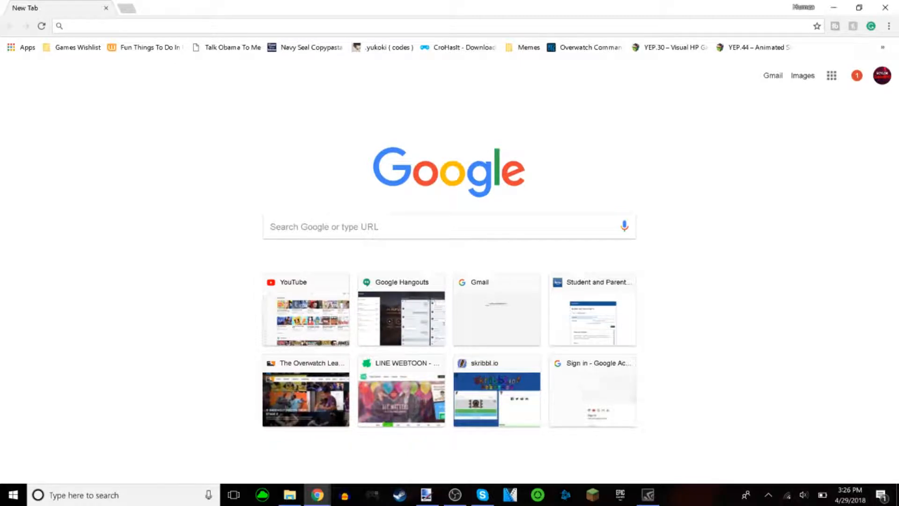
{"action": "type", "text": "fortnite wallpaper"}
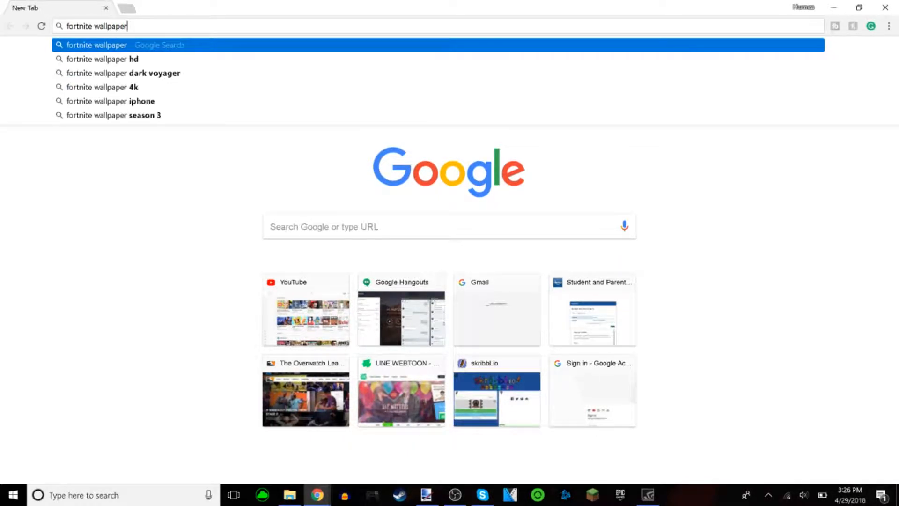
{"action": "key", "text": "BackSpace"}
{"action": "key", "text": "BackSpace"}
{"action": "type", "text": "r 2"}
{"action": "key", "text": "BackSpace"}
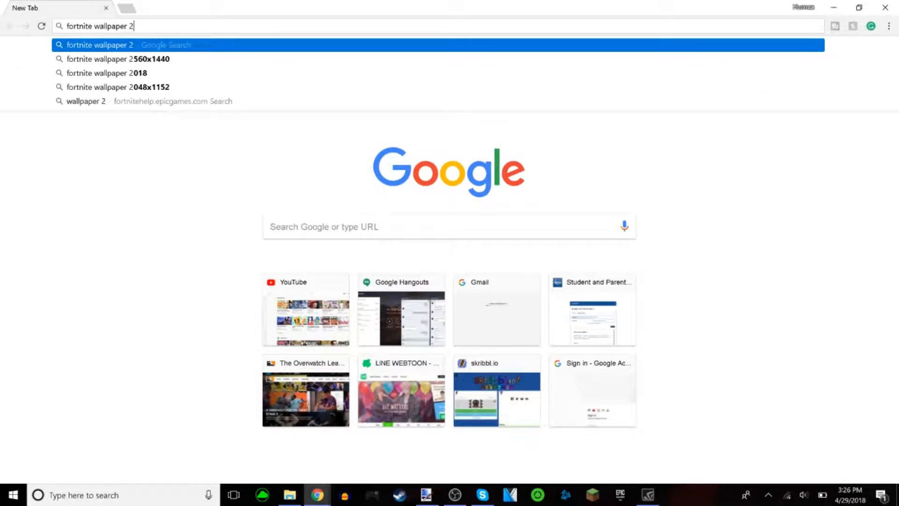
{"action": "type", "text": "5"}
{"action": "key", "text": "Return"}
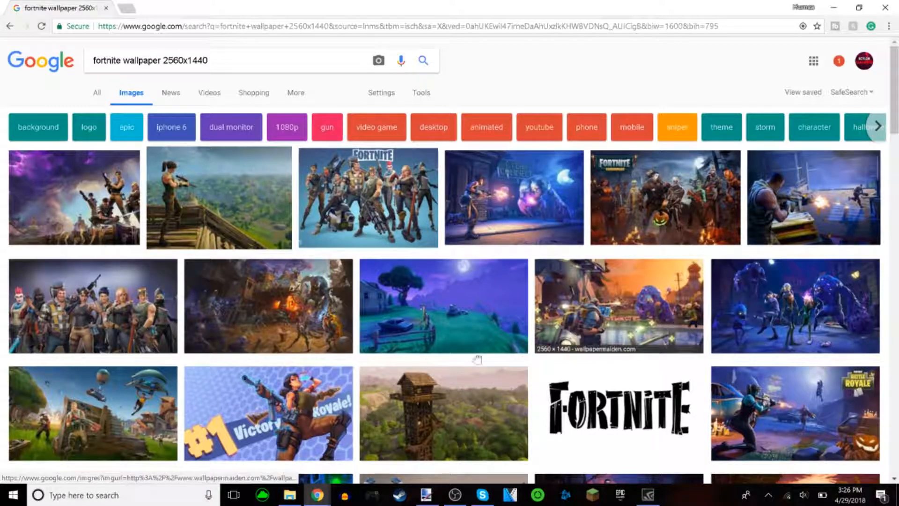
Browse the Fortnite wallpapers and check the dimensions of a related image for the skydiving character
{"action": "scroll", "coordinate": [431, 345], "scroll_direction": "down", "scroll_amount": 3}
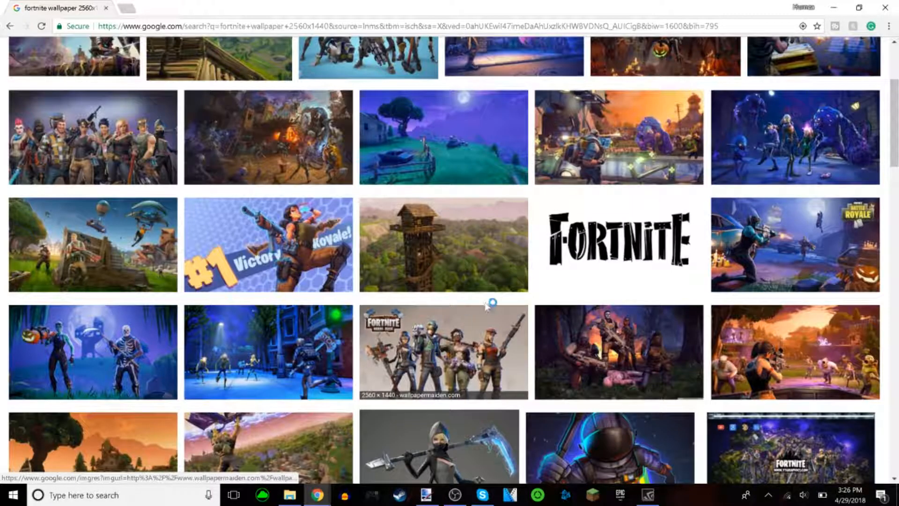
{"action": "scroll", "coordinate": [485, 304], "scroll_direction": "down", "scroll_amount": 3}
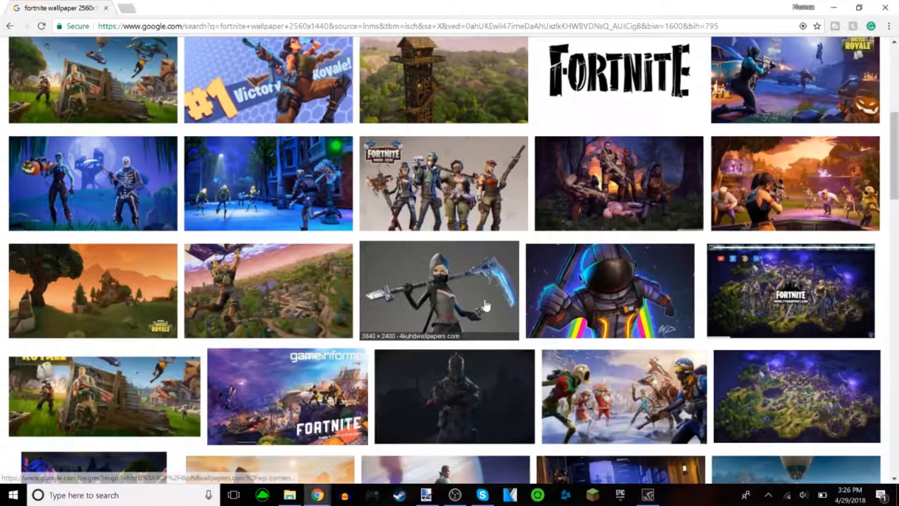
{"action": "left_click", "coordinate": [278, 284]}
{"action": "left_click", "coordinate": [674, 323]}
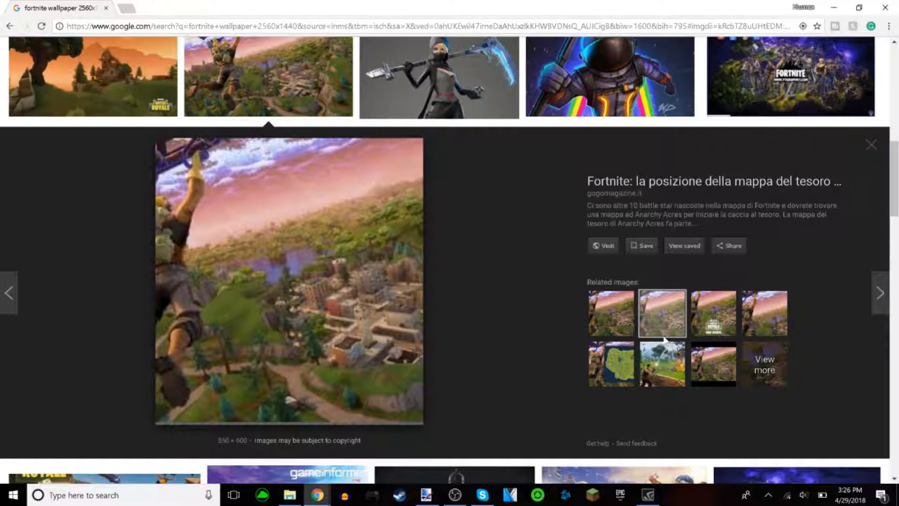
{"action": "scroll", "coordinate": [575, 325], "scroll_direction": "down", "scroll_amount": 3}
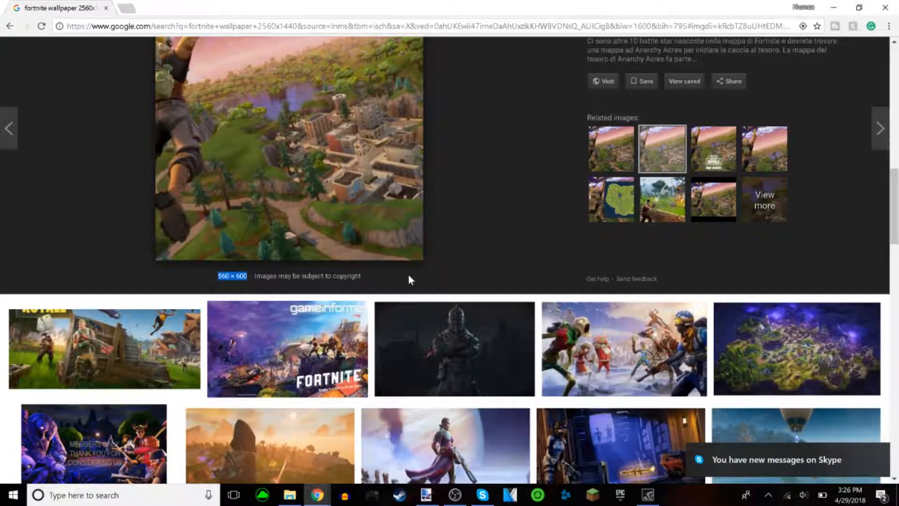
{"action": "scroll", "coordinate": [544, 223], "scroll_direction": "down", "scroll_amount": 4}
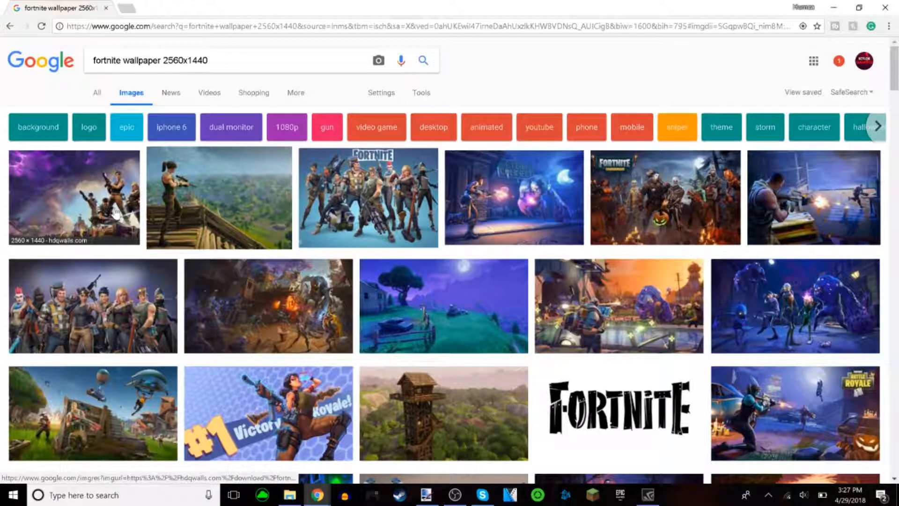
Preview the 2560 × 1440 hdqwalls.com wallpaper with the purple storm sky and copy the image
{"action": "left_click", "coordinate": [75, 196]}
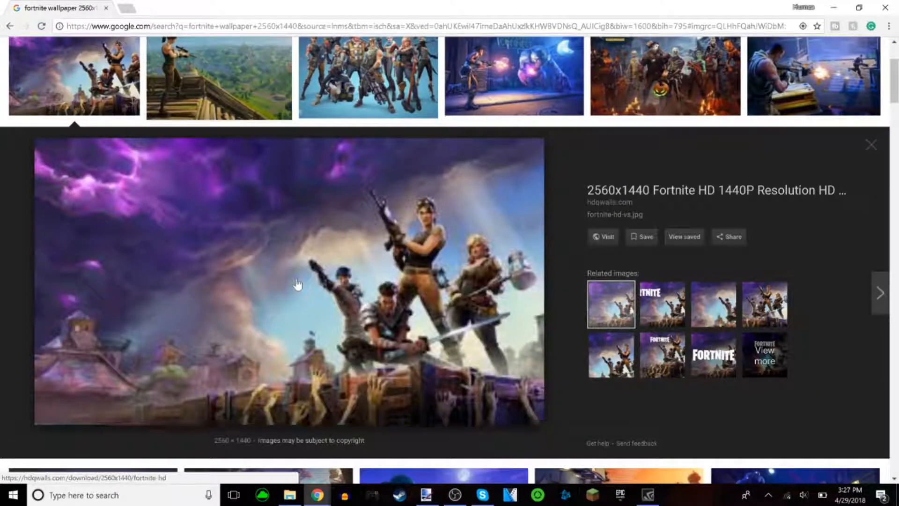
{"action": "right_click", "coordinate": [297, 279]}
{"action": "left_click", "coordinate": [355, 395]}
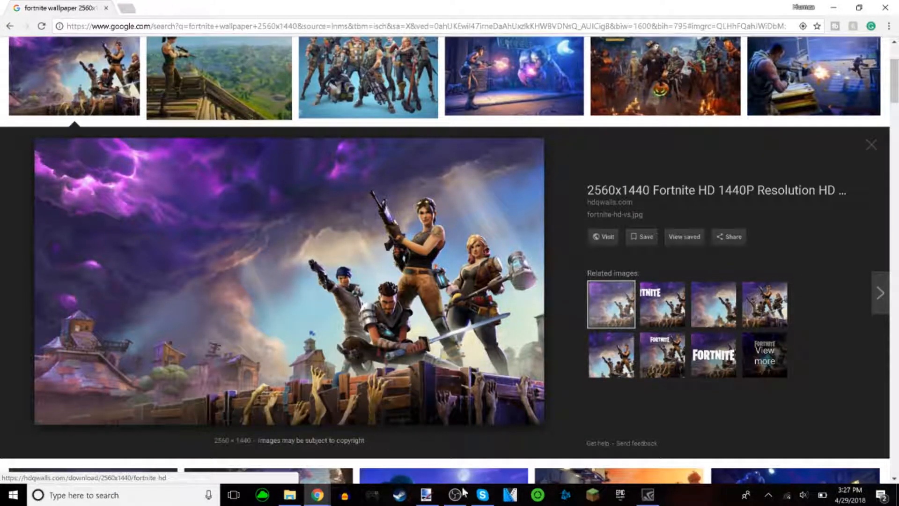
Switch to paint.net, paste the copied wallpaper onto the blank canvas and deselect it
{"action": "left_click", "coordinate": [426, 495]}
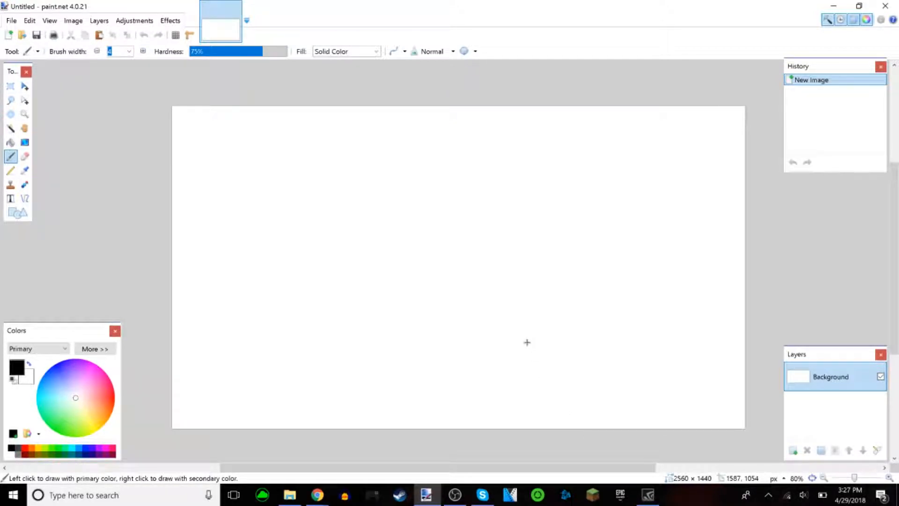
{"action": "key", "text": "ctrl+v"}
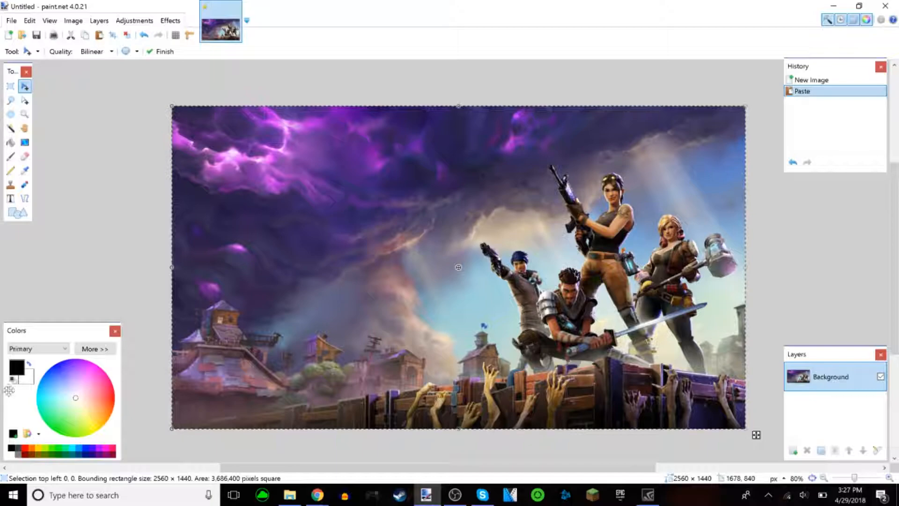
{"action": "key", "text": "ctrl+d"}
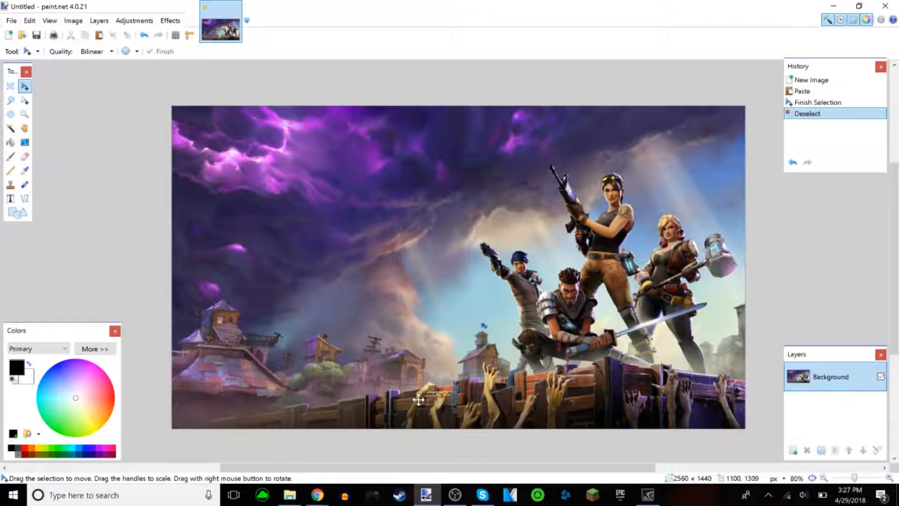
Add a new layer above the wallpaper and set the Text tool's font to Luckiest Guy
{"action": "left_click", "coordinate": [793, 452]}
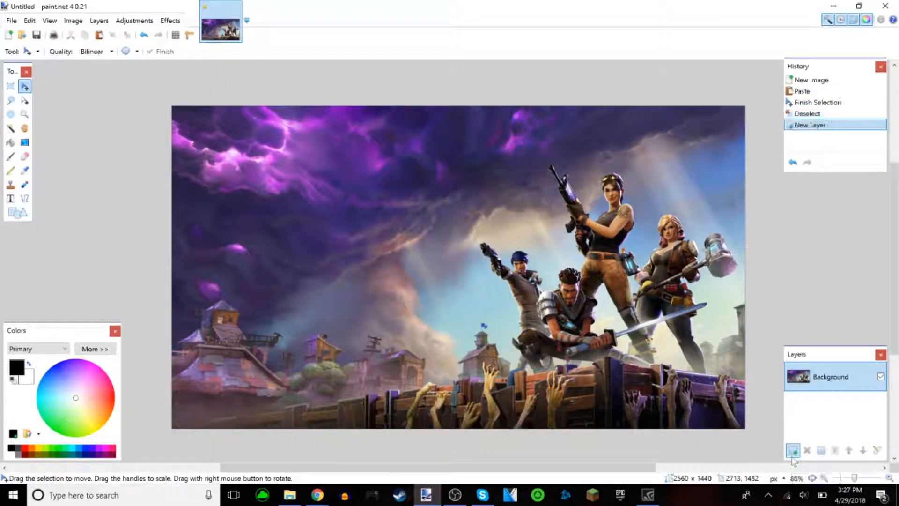
{"action": "left_click", "coordinate": [10, 198]}
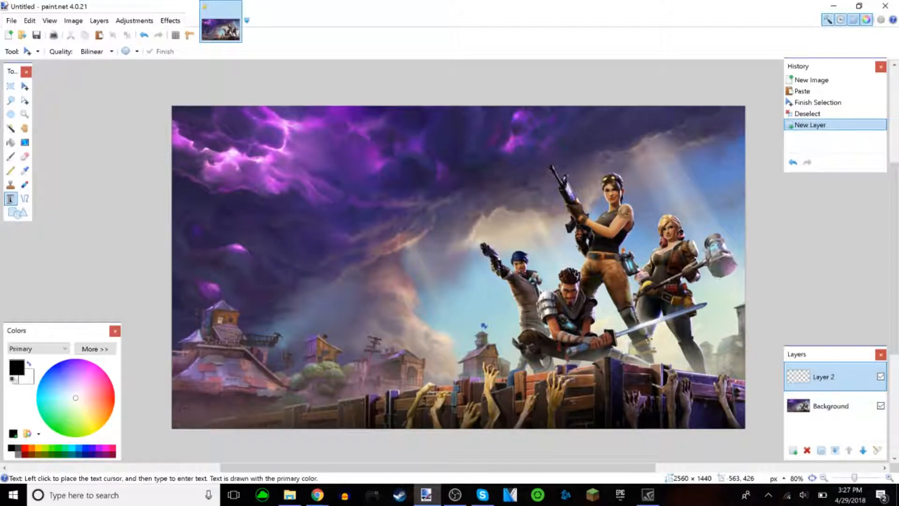
{"action": "left_click", "coordinate": [119, 52]}
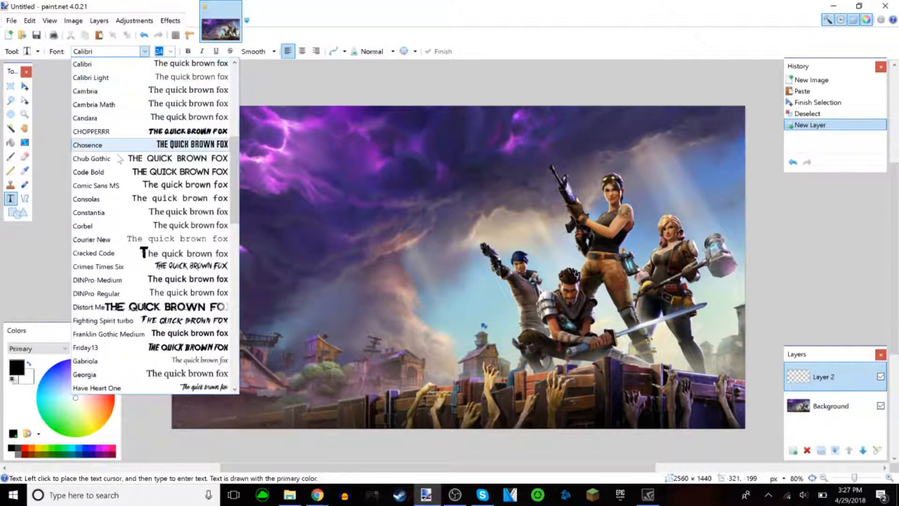
{"action": "scroll", "coordinate": [109, 135], "scroll_direction": "down", "scroll_amount": 5}
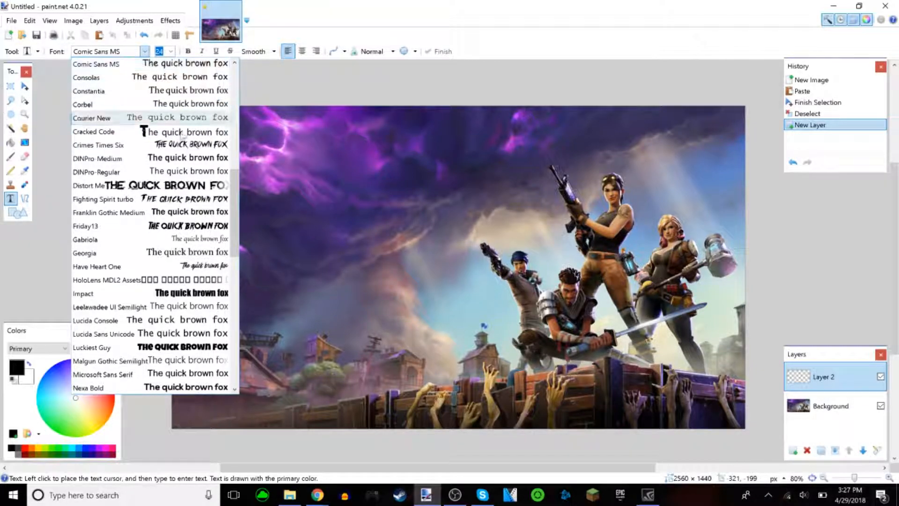
{"action": "scroll", "coordinate": [140, 300], "scroll_direction": "down", "scroll_amount": 2}
{"action": "left_click", "coordinate": [140, 320]}
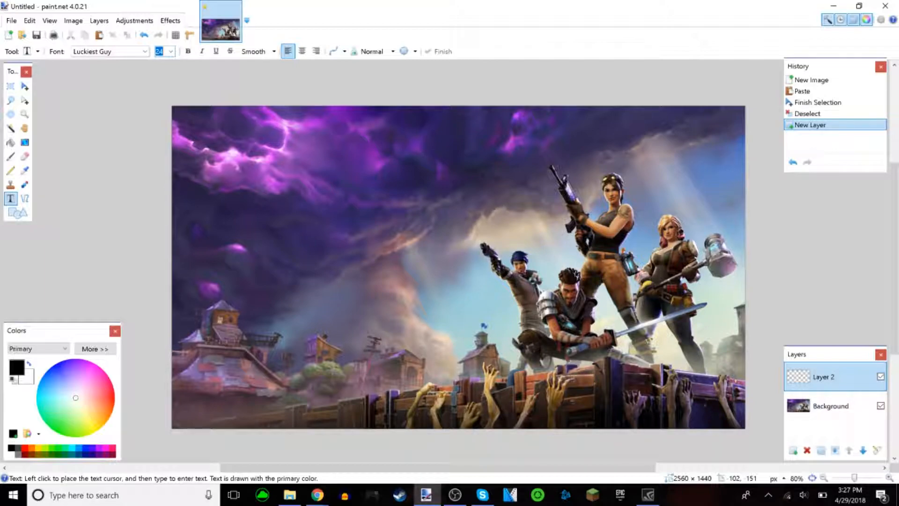
Open the recent file Banner Template.png and switch back to the untitled wallpaper image
{"action": "left_click", "coordinate": [11, 21]}
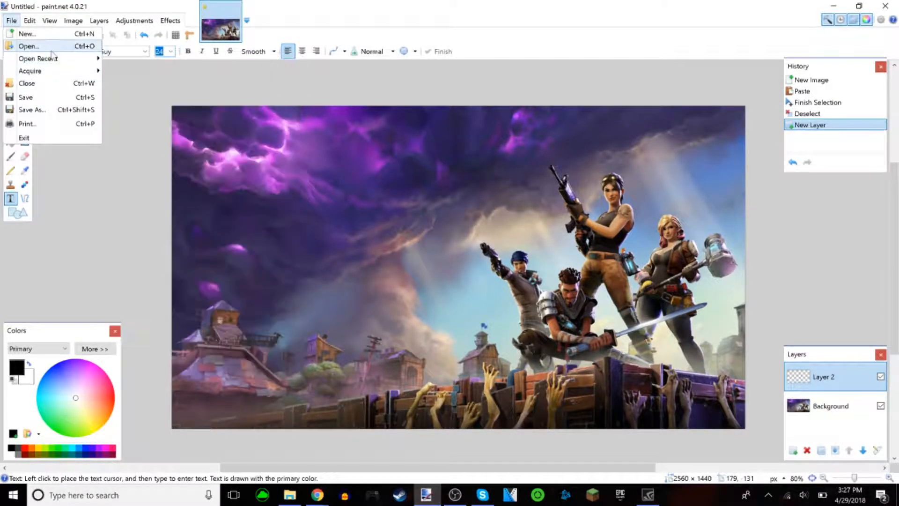
{"action": "mouse_move", "coordinate": [54, 61]}
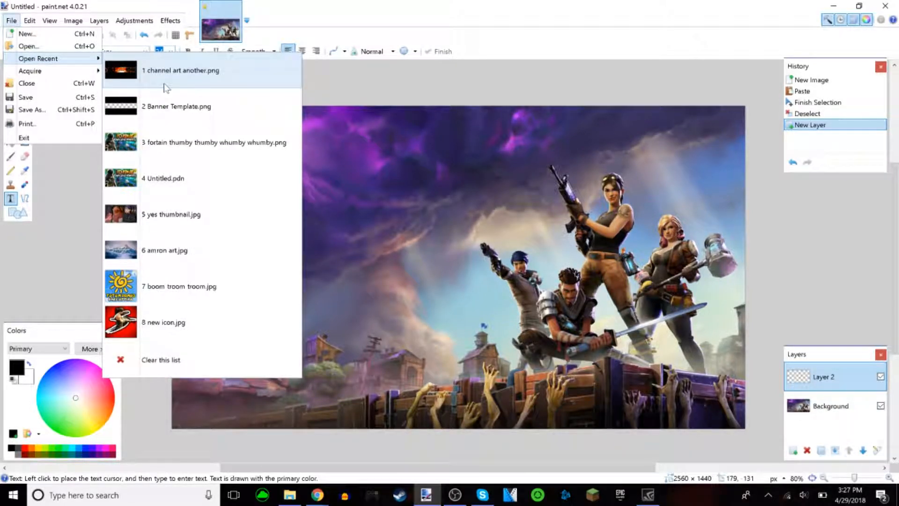
{"action": "left_click", "coordinate": [162, 106]}
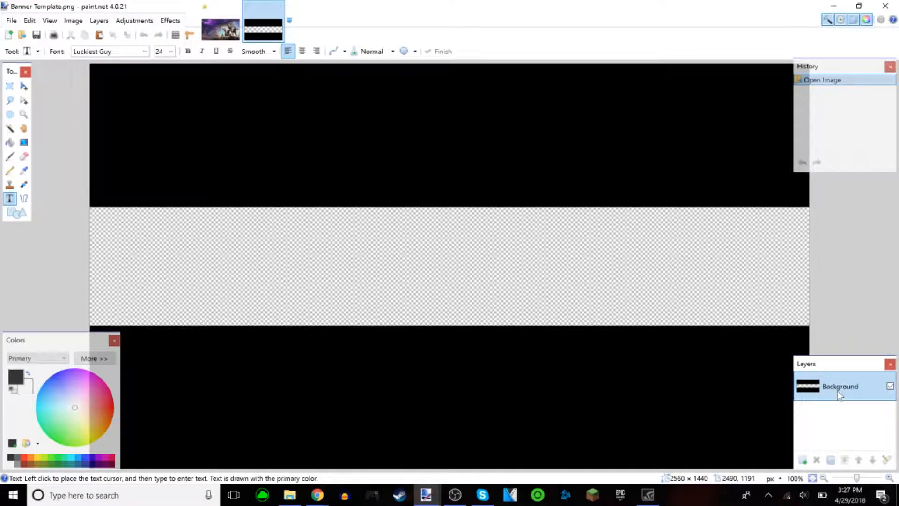
{"action": "left_click", "coordinate": [221, 25]}
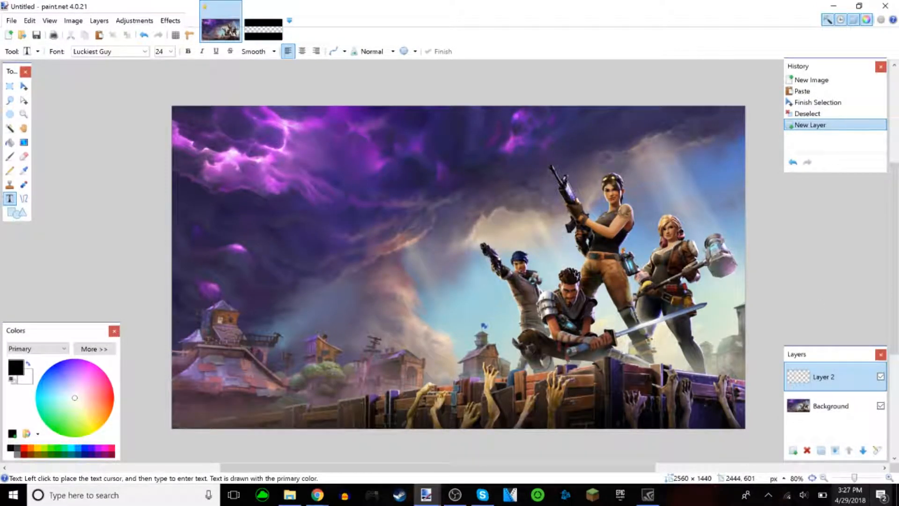
Paste the banner template onto Layer 2, add a new layer directly below it and deselect
{"action": "key", "text": "ctrl+v"}
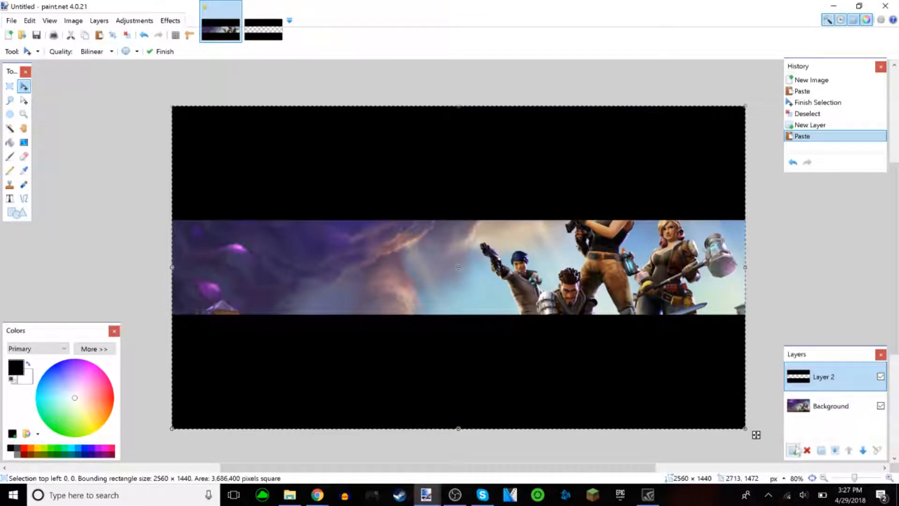
{"action": "left_click", "coordinate": [793, 450]}
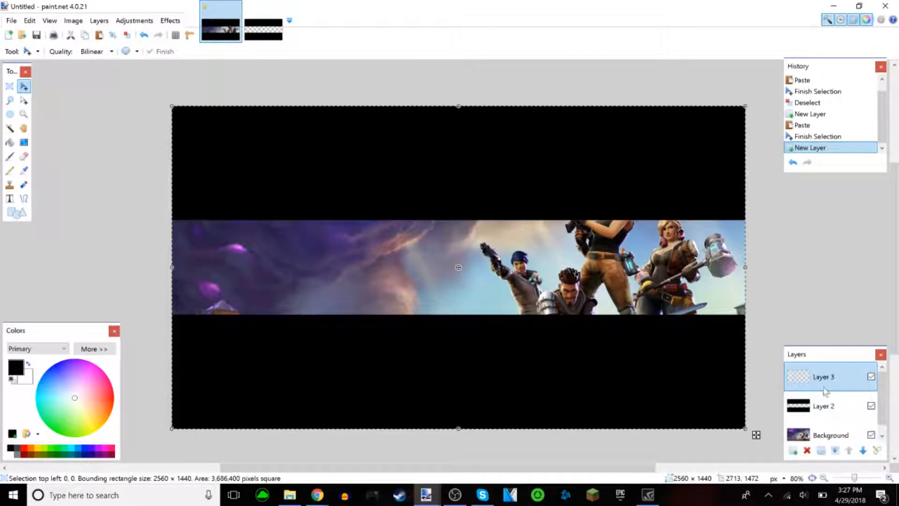
{"action": "left_click_drag", "start_coordinate": [824, 389], "coordinate": [824, 413]}
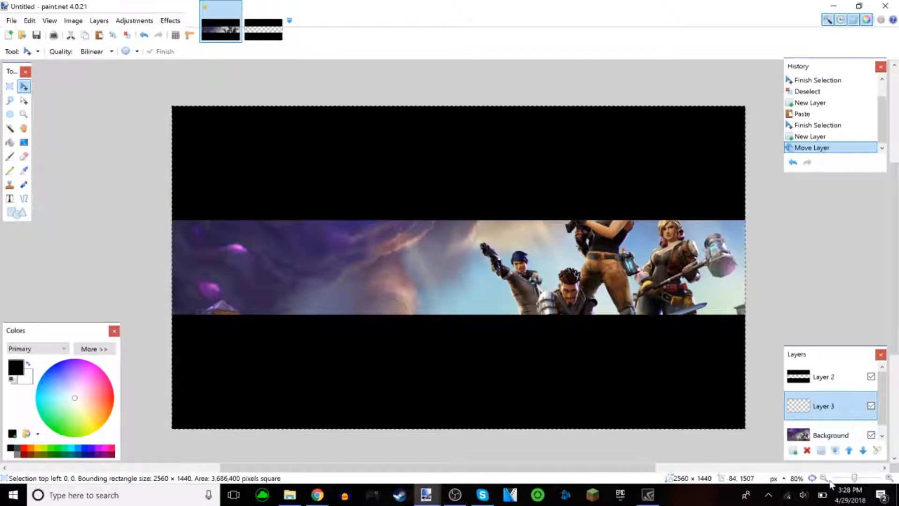
{"action": "key", "text": "ctrl+d"}
Add the black text SCYLOK at font size 256 on Layer 3, across the visible banner strip
{"action": "left_click", "coordinate": [10, 198]}
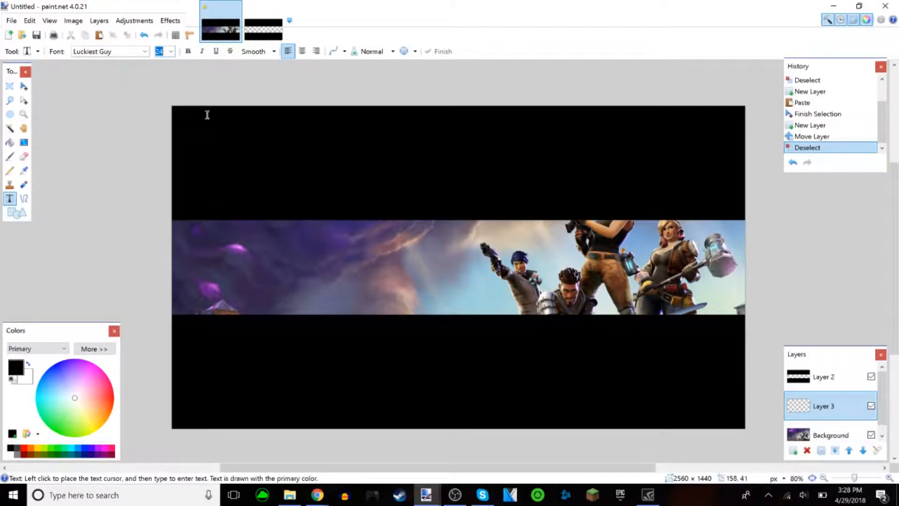
{"action": "type", "text": "00"}
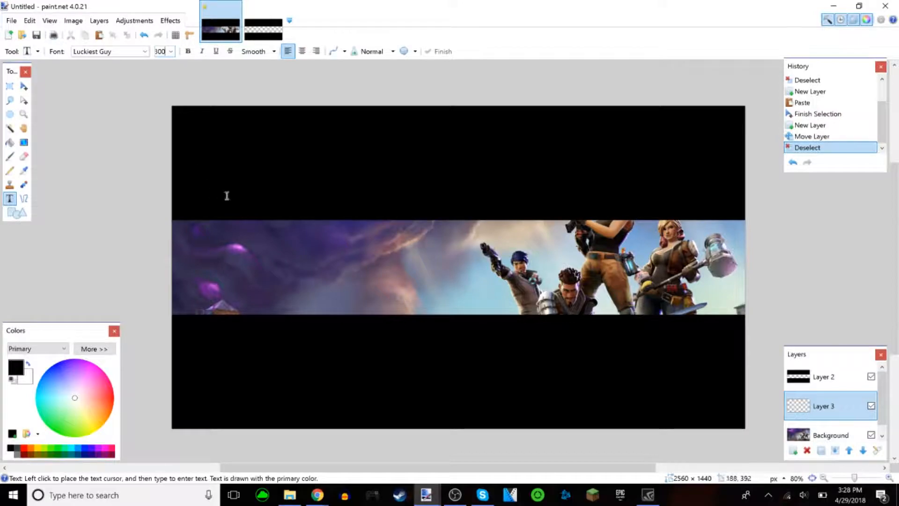
{"action": "left_click", "coordinate": [341, 183]}
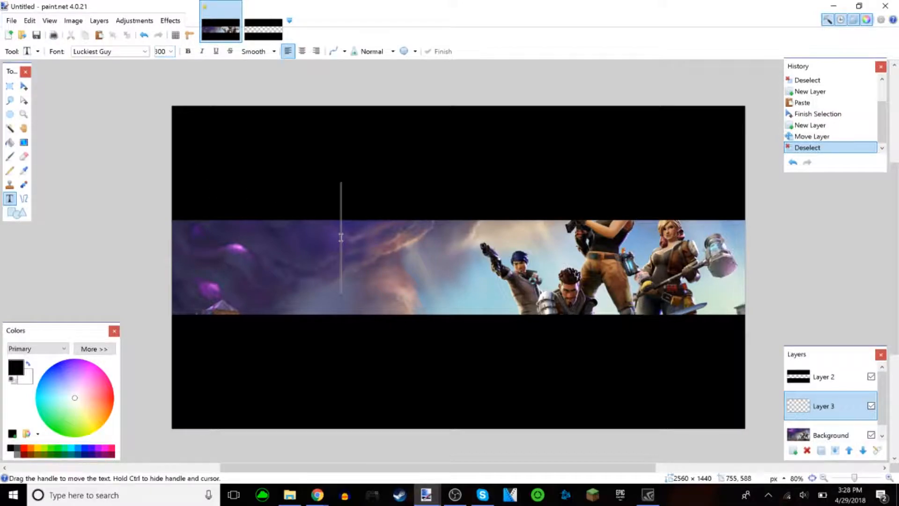
{"action": "left_click", "coordinate": [163, 52]}
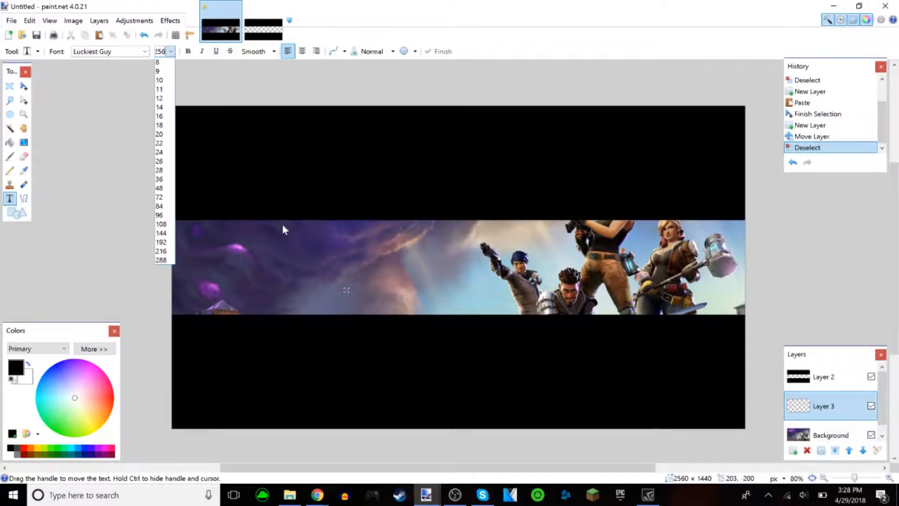
{"action": "left_click", "coordinate": [343, 295]}
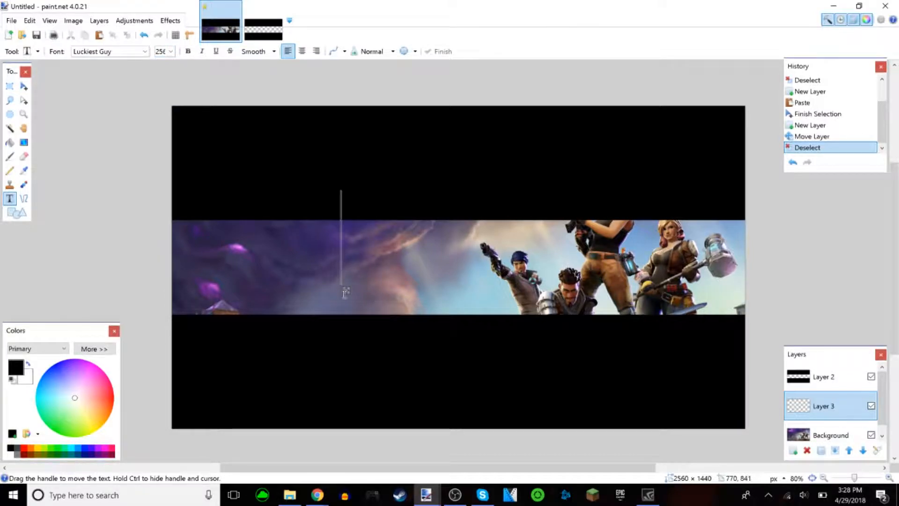
{"action": "type", "text": "S"}
{"action": "key", "text": "BackSpace"}
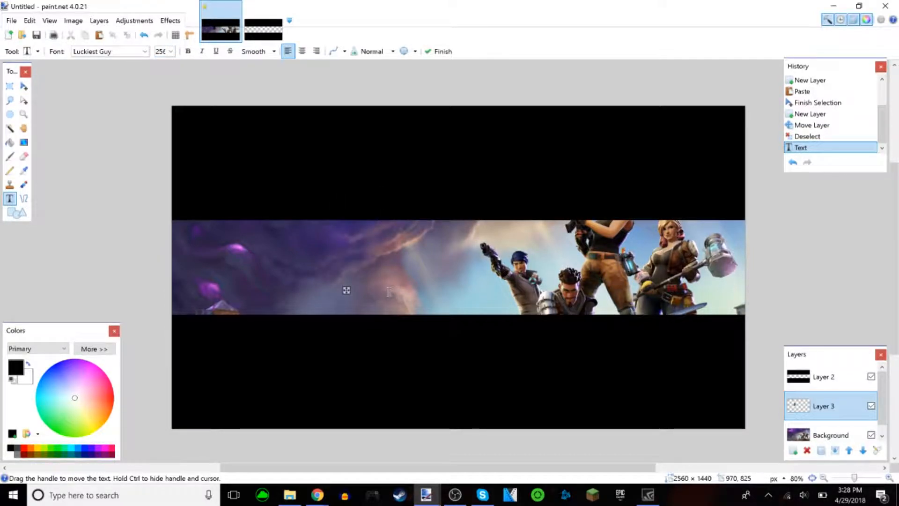
{"action": "left_click", "coordinate": [338, 313]}
{"action": "type", "text": "SCY"}
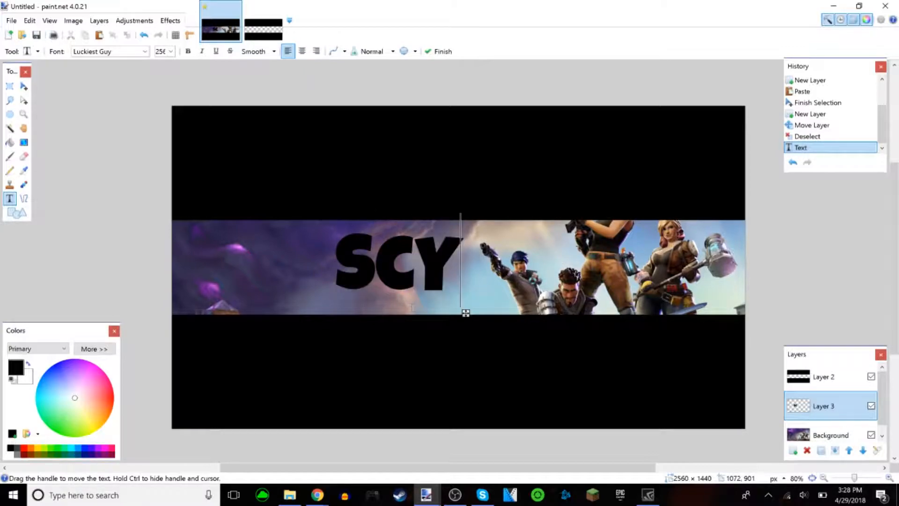
{"action": "type", "text": "LOK"}
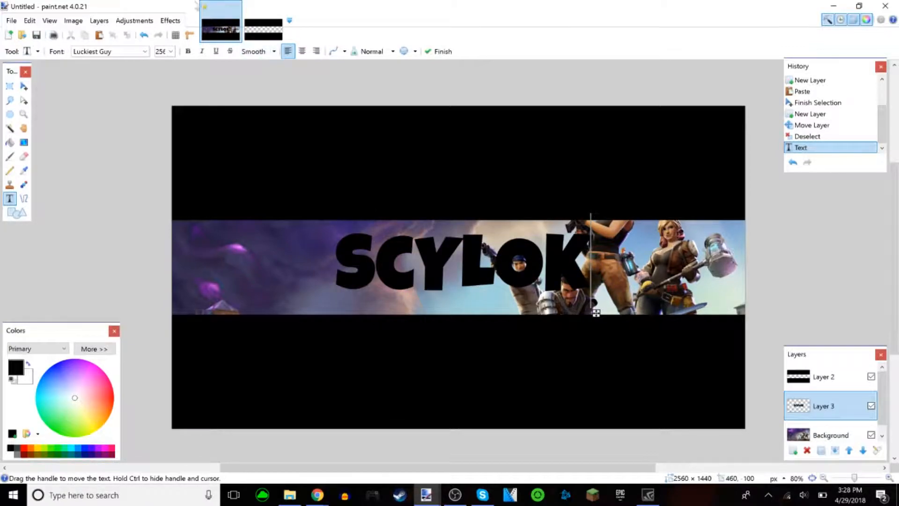
Center the SCYLOK text both horizontally and vertically on the canvas with Object Align
{"action": "left_click", "coordinate": [170, 21]}
{"action": "mouse_move", "coordinate": [193, 111]}
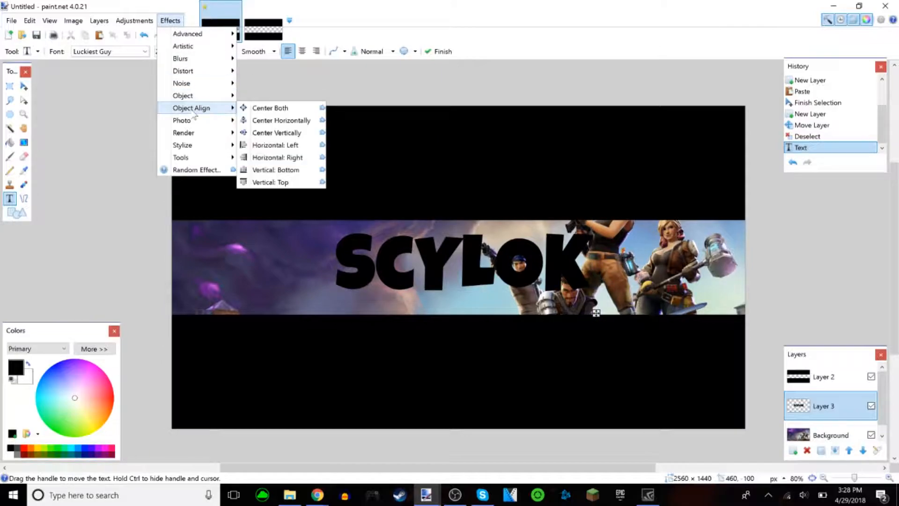
{"action": "left_click", "coordinate": [265, 108]}
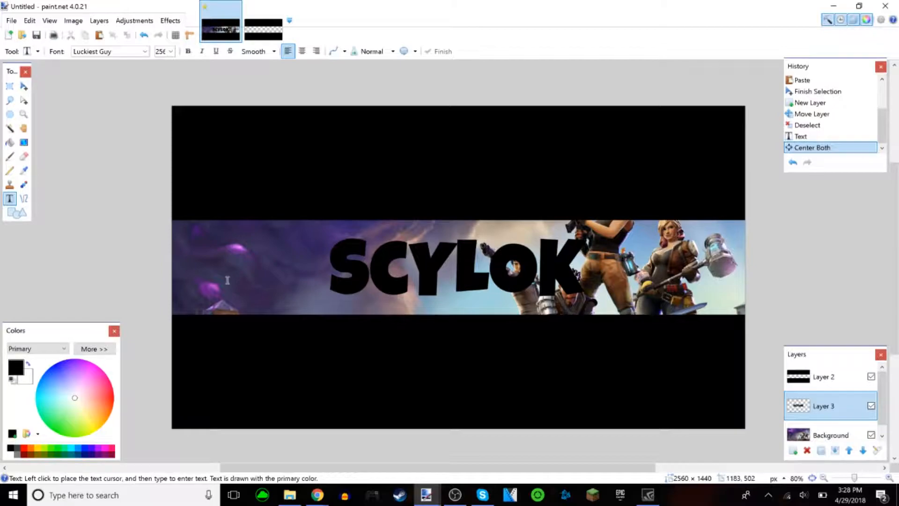
Apply the Outline Object effect to the SCYLOK text in white with width 19 and softness 0
{"action": "left_click", "coordinate": [170, 21]}
{"action": "mouse_move", "coordinate": [222, 148]}
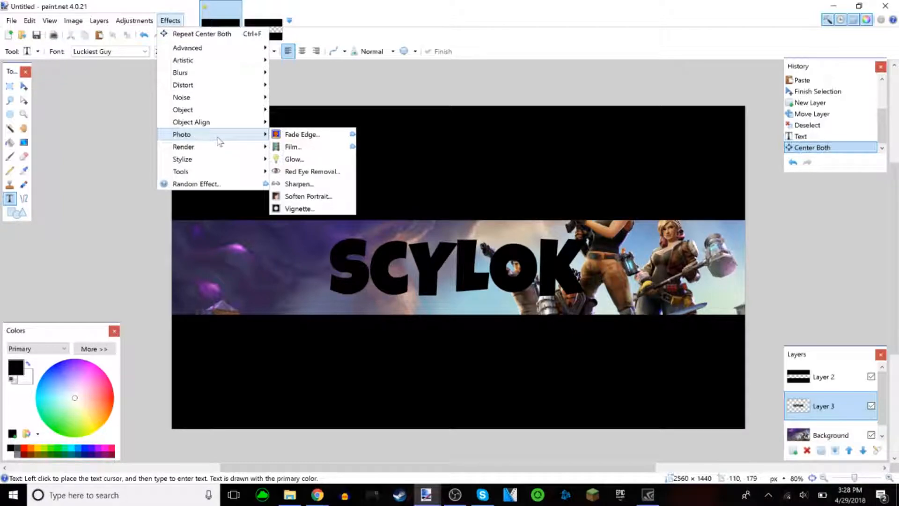
{"action": "mouse_move", "coordinate": [216, 110]}
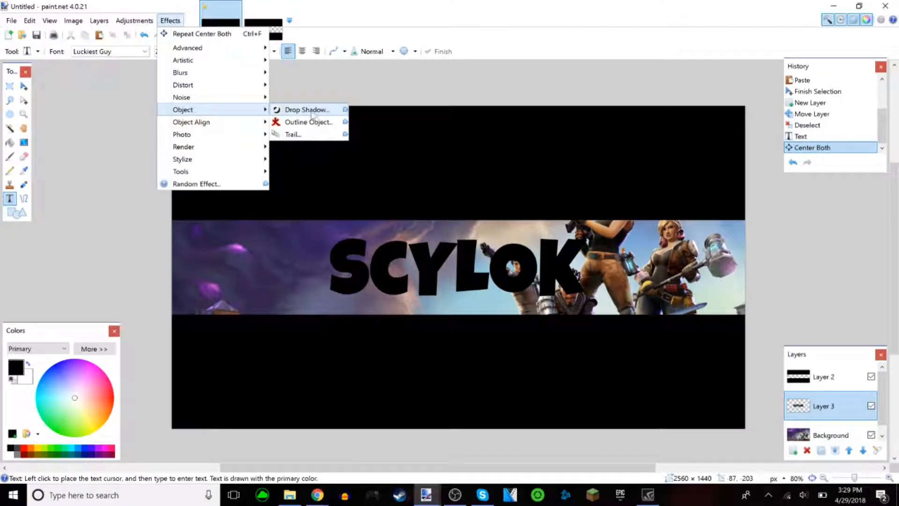
{"action": "left_click", "coordinate": [304, 122]}
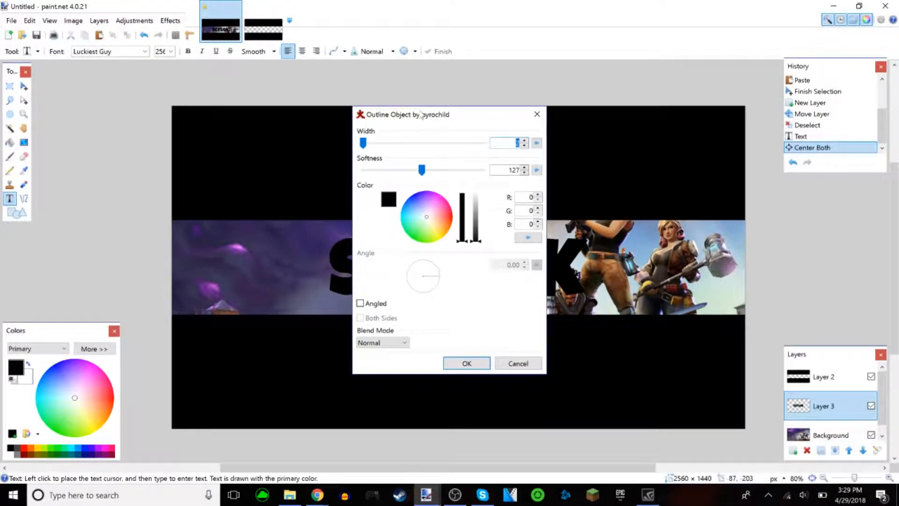
{"action": "left_click_drag", "start_coordinate": [421, 114], "coordinate": [704, 211]}
{"action": "left_click_drag", "start_coordinate": [758, 335], "coordinate": [757, 289]}
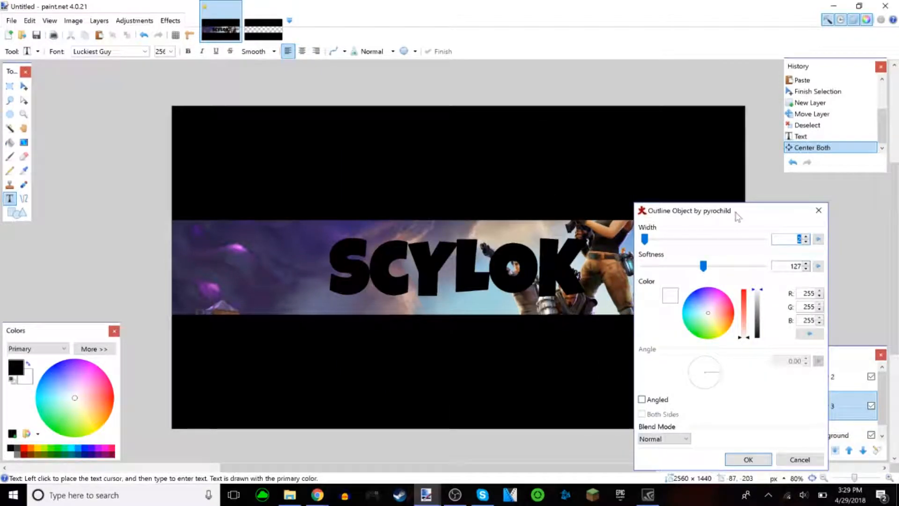
{"action": "left_click_drag", "start_coordinate": [644, 239], "coordinate": [732, 270]}
{"action": "left_click_drag", "start_coordinate": [730, 268], "coordinate": [592, 248]}
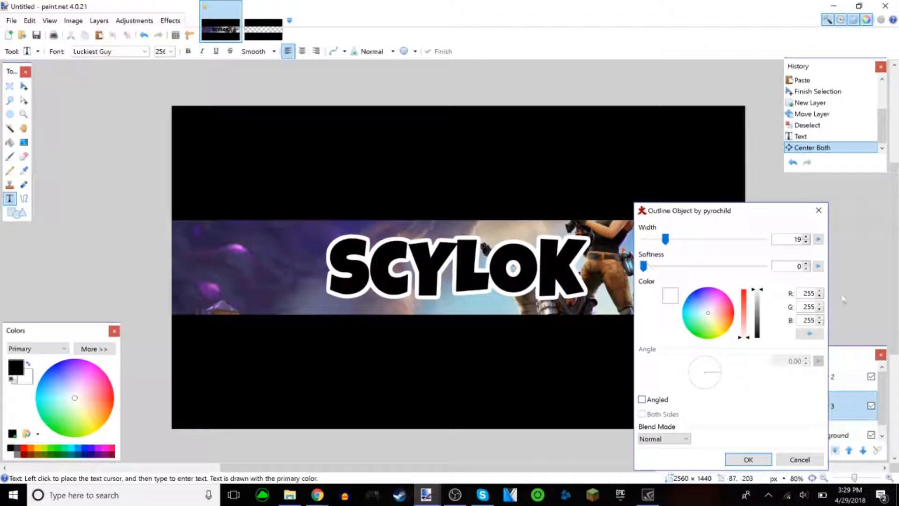
{"action": "left_click", "coordinate": [761, 456]}
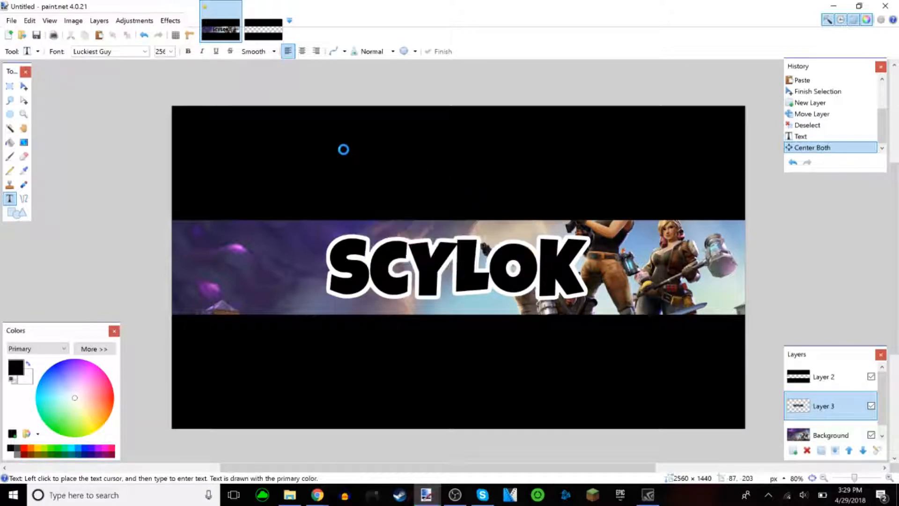
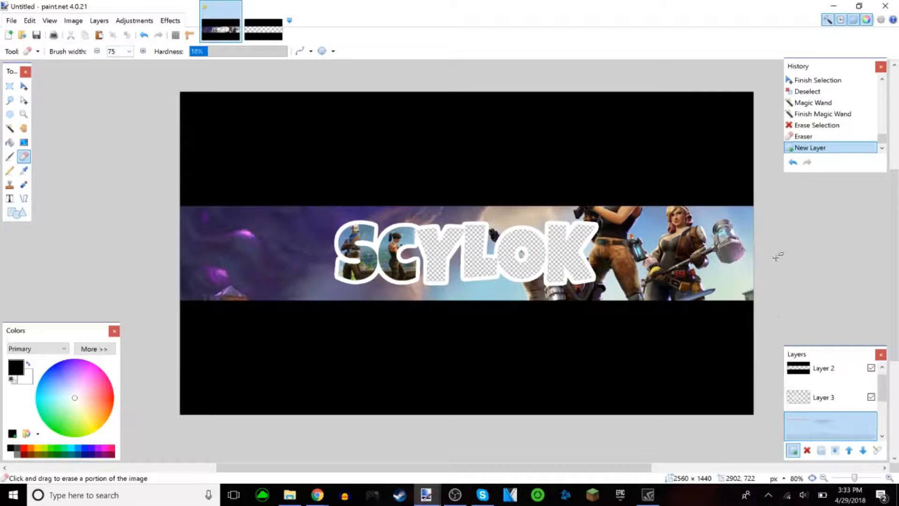
Switch to the browser, preview the related 1200 × 580 Fortnite Battle Royale image from battleroyalehungary.hu and copy it
{"action": "left_click", "coordinate": [834, 6]}
{"action": "scroll", "coordinate": [518, 275], "scroll_direction": "down", "scroll_amount": 2}
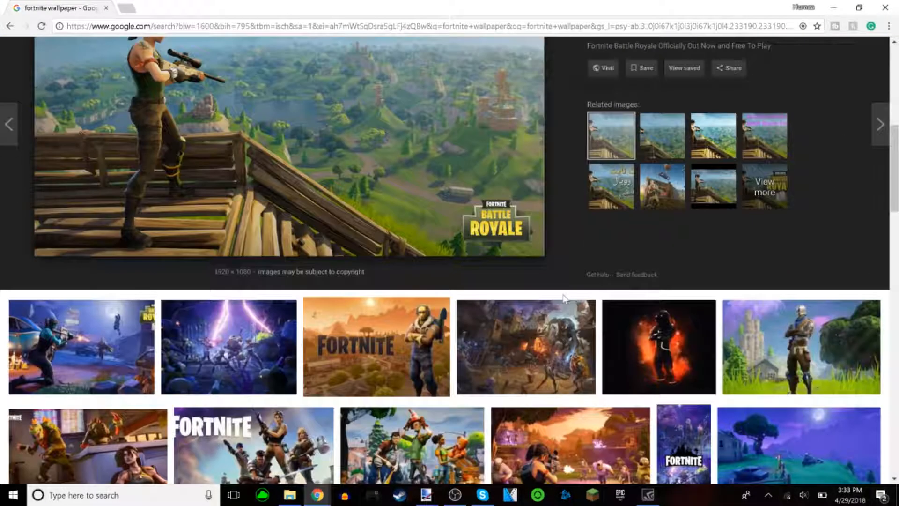
{"action": "left_click", "coordinate": [670, 193]}
{"action": "scroll", "coordinate": [367, 189], "scroll_direction": "up", "scroll_amount": 2}
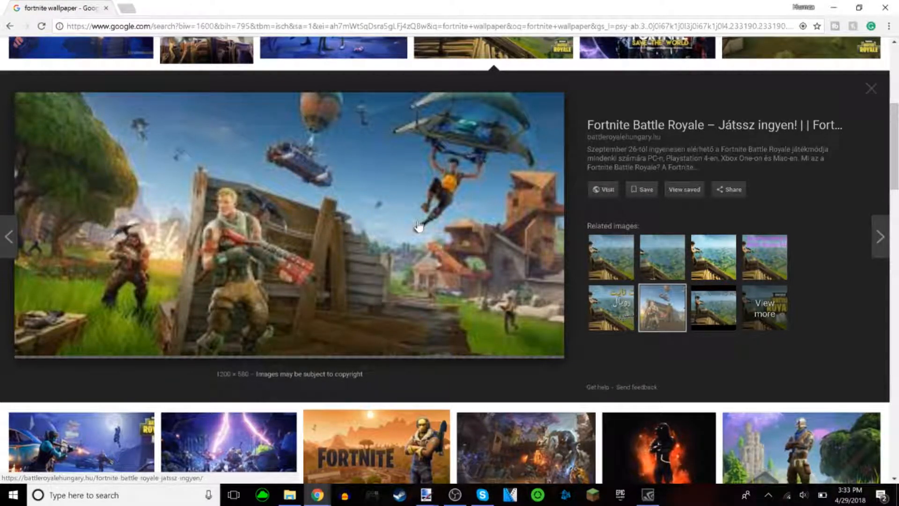
{"action": "right_click", "coordinate": [380, 236]}
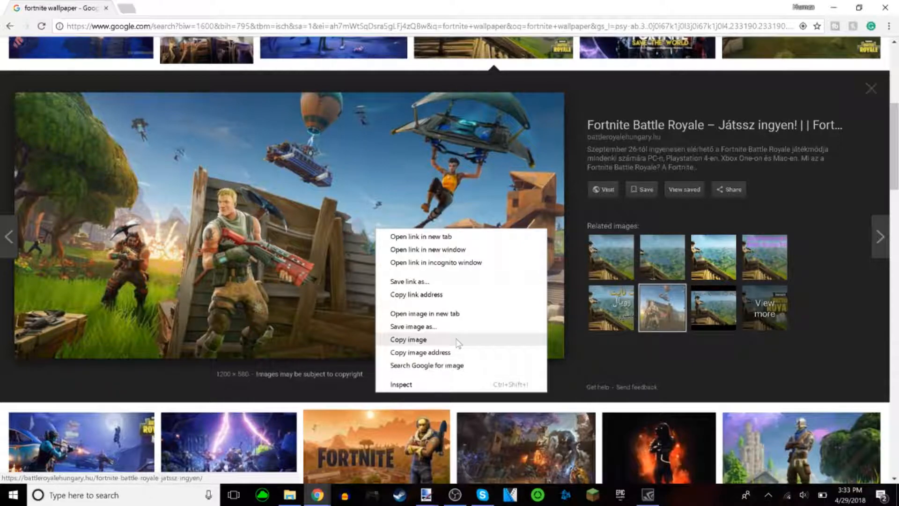
{"action": "left_click", "coordinate": [412, 337]}
Switch back to the untitled banner image in paint.net and paste the copied picture onto Layer 6
{"action": "left_click", "coordinate": [430, 501]}
{"action": "left_click", "coordinate": [477, 460]}
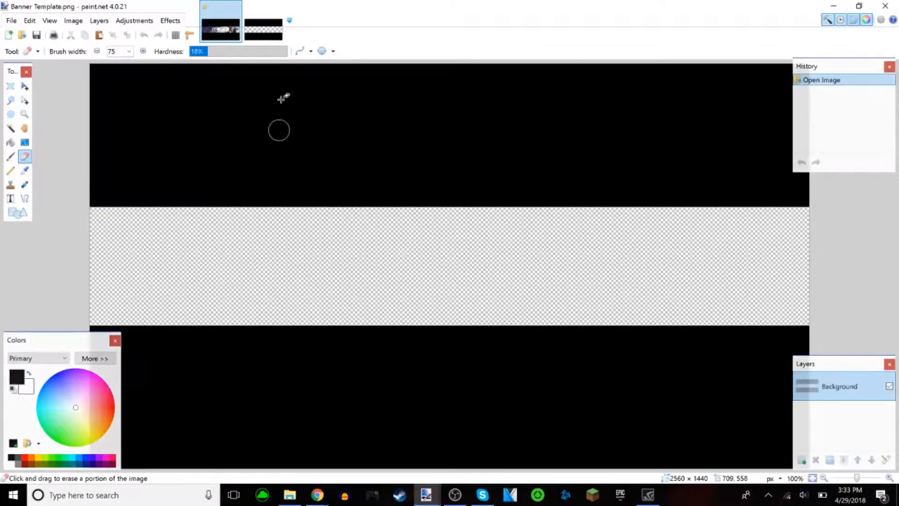
{"action": "left_click", "coordinate": [232, 35]}
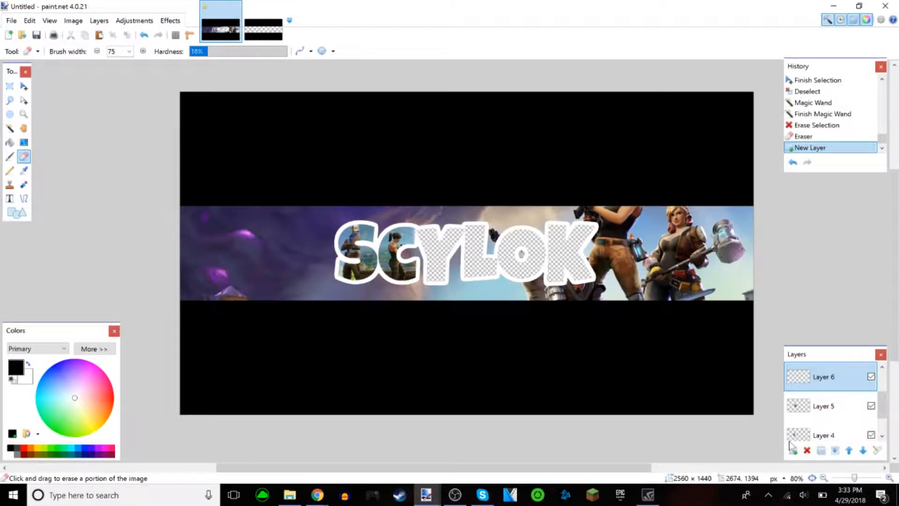
{"action": "scroll", "coordinate": [702, 326], "scroll_direction": "up", "scroll_amount": 5}
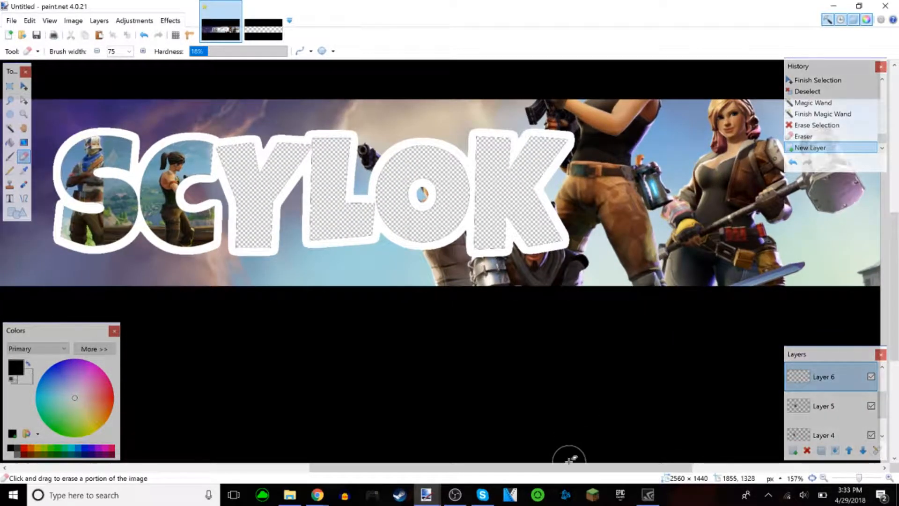
{"action": "scroll", "coordinate": [421, 287], "scroll_direction": "up", "scroll_amount": 3}
{"action": "key", "text": "ctrl+v"}
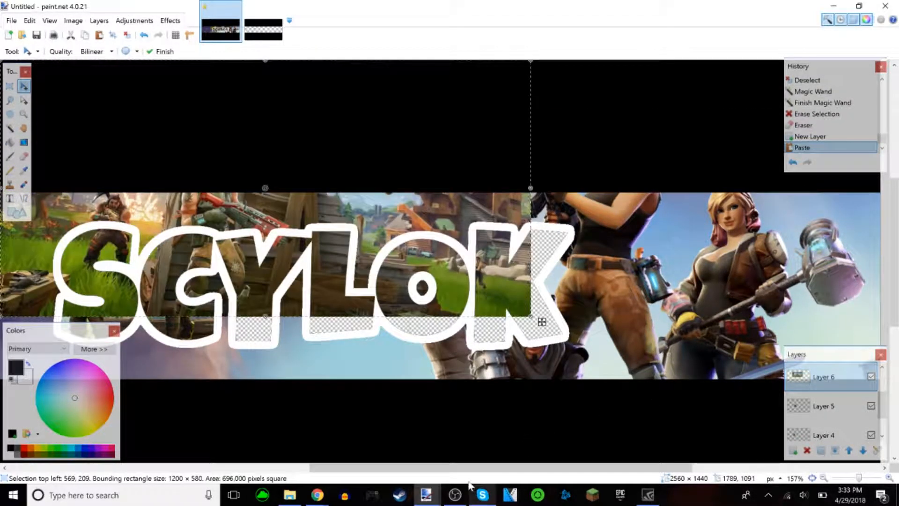
Resize the pasted picture to about 792 × 383 pixels and position it behind the SCYLOK letters from the S to the O
{"action": "left_click_drag", "start_coordinate": [469, 468], "coordinate": [378, 466]}
{"action": "left_click_drag", "start_coordinate": [380, 198], "coordinate": [451, 324]}
{"action": "left_click_drag", "start_coordinate": [280, 186], "coordinate": [647, 361]}
{"action": "left_click_drag", "start_coordinate": [684, 392], "coordinate": [449, 256]}
{"action": "left_click_drag", "start_coordinate": [576, 303], "coordinate": [761, 471]}
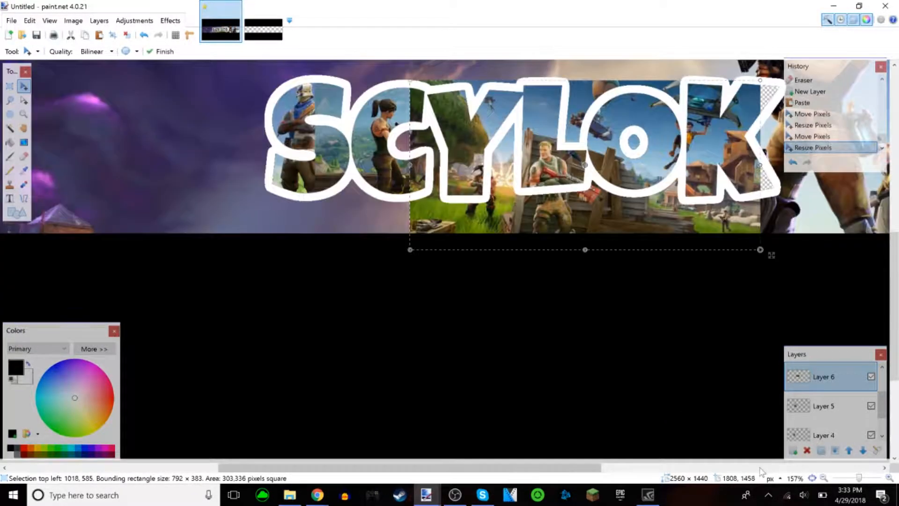
{"action": "left_click_drag", "start_coordinate": [643, 183], "coordinate": [548, 137]}
{"action": "scroll", "coordinate": [565, 327], "scroll_direction": "up", "scroll_amount": 2}
{"action": "scroll", "coordinate": [830, 395], "scroll_direction": "up", "scroll_amount": 2}
Select the area outside the SCYLOK outline on Layer 3 with the Magic Wand and erase that area from Layer 6
{"action": "left_click", "coordinate": [829, 398]}
{"action": "left_click", "coordinate": [10, 127]}
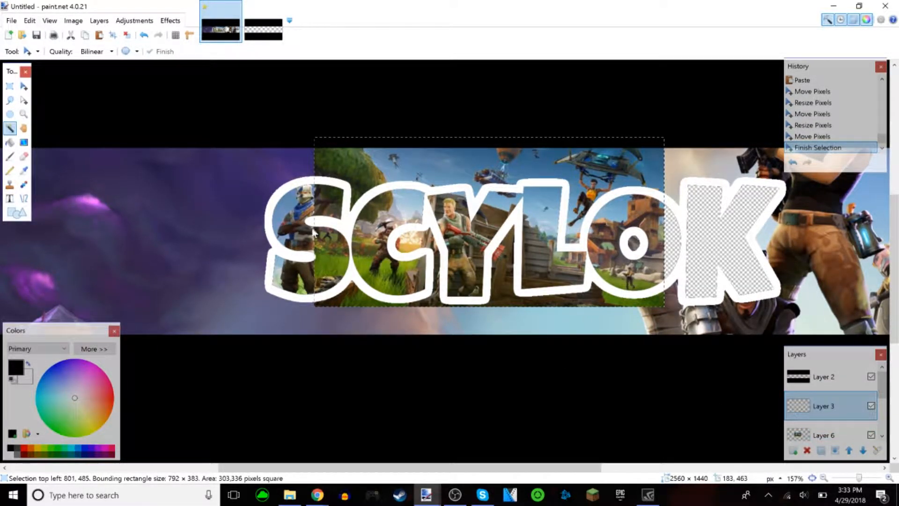
{"action": "left_click", "coordinate": [295, 229]}
{"action": "left_click", "coordinate": [337, 253]}
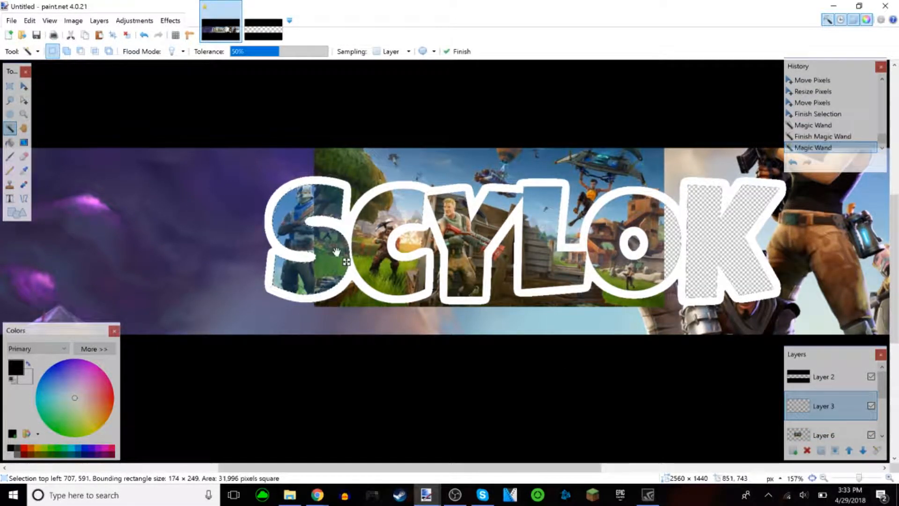
{"action": "left_click", "coordinate": [242, 231]}
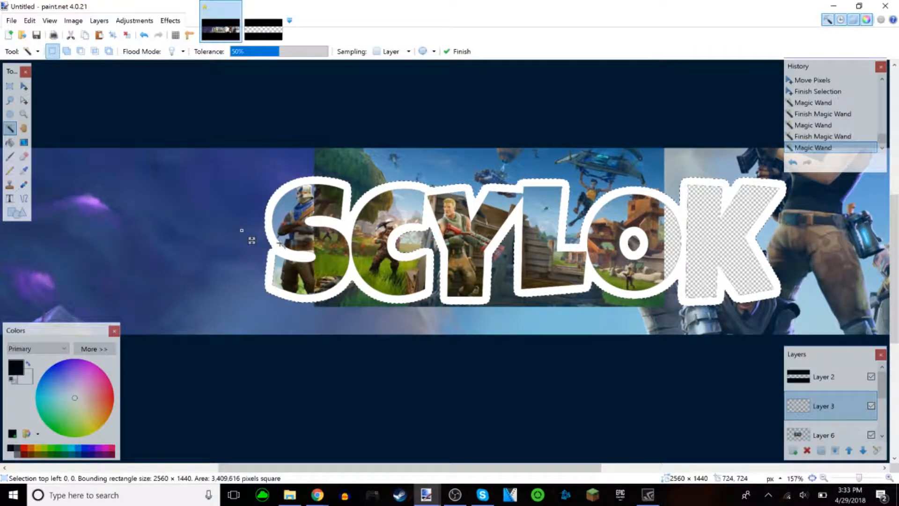
{"action": "key", "text": "Delete"}
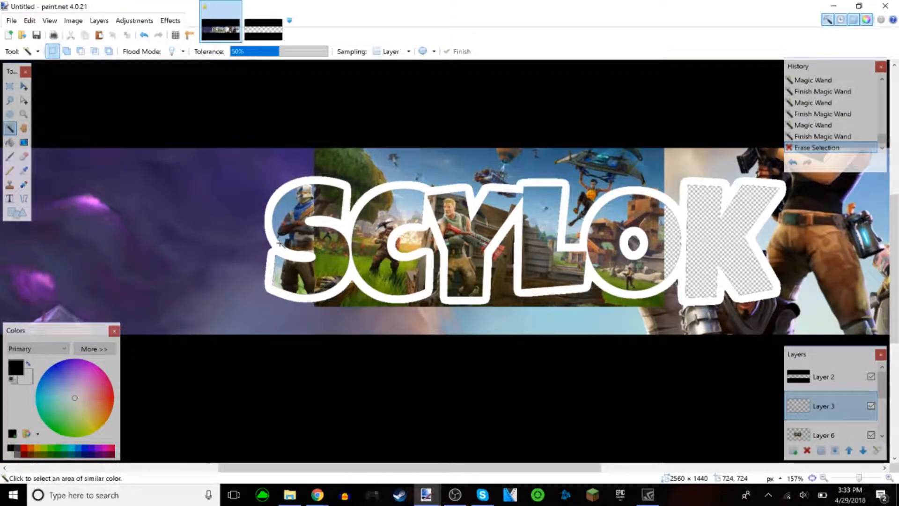
{"action": "left_click", "coordinate": [167, 242]}
{"action": "left_click", "coordinate": [818, 435]}
{"action": "key", "text": "Delete"}
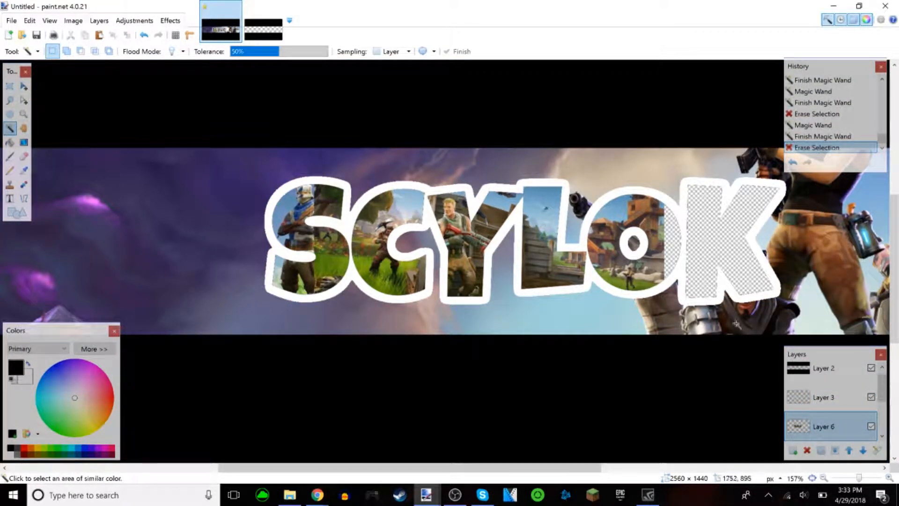
{"action": "left_click", "coordinate": [824, 397]}
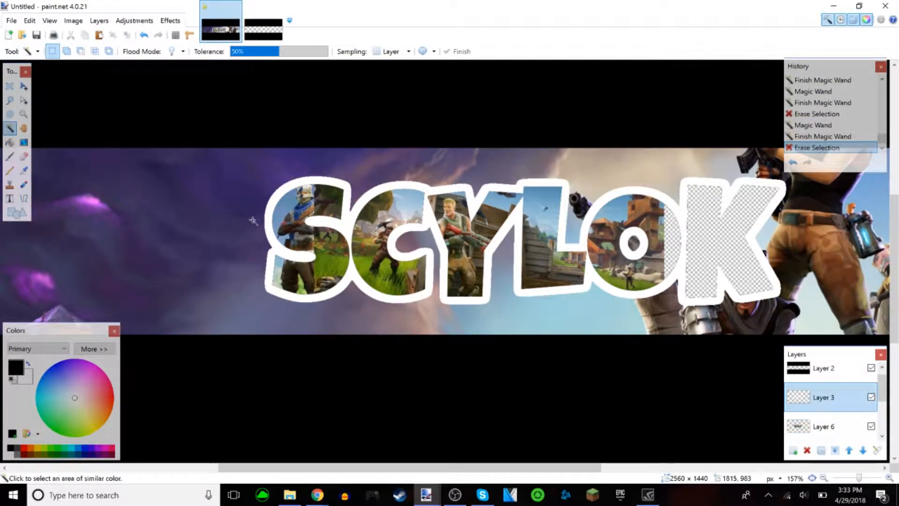
{"action": "left_click", "coordinate": [24, 157]}
{"action": "mouse_move", "coordinate": [544, 287]}
{"action": "left_mouse_down"}
{"action": "mouse_move", "coordinate": [553, 258]}
{"action": "mouse_move", "coordinate": [573, 244]}
{"action": "mouse_move", "coordinate": [680, 280]}
{"action": "left_mouse_up"}
{"action": "key", "text": "ctrl+z"}
Erase the pasted picture on Layer 6 from the L and O letters with the Eraser at brush width 75
{"action": "left_click", "coordinate": [824, 427]}
{"action": "mouse_move", "coordinate": [576, 283]}
{"action": "left_mouse_down"}
{"action": "mouse_move", "coordinate": [656, 281]}
{"action": "mouse_move", "coordinate": [597, 233]}
{"action": "left_mouse_up"}
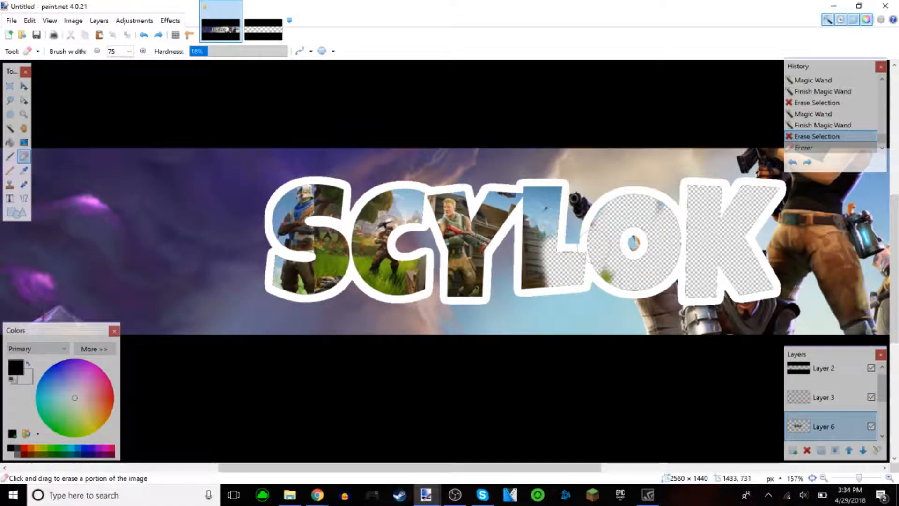
{"action": "mouse_move", "coordinate": [546, 289]}
{"action": "left_mouse_down"}
{"action": "mouse_move", "coordinate": [524, 263]}
{"action": "mouse_move", "coordinate": [562, 201]}
{"action": "left_mouse_up"}
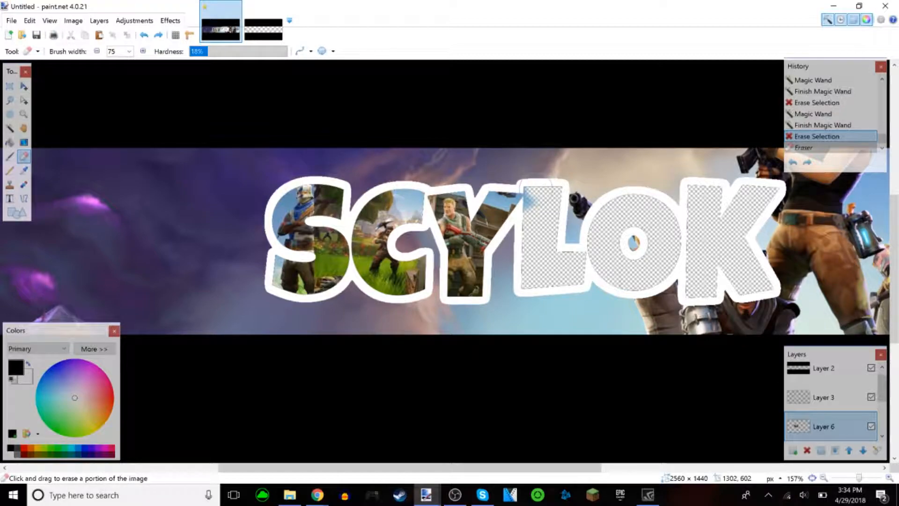
{"action": "key", "text": "ctrl+y"}
{"action": "scroll", "coordinate": [513, 323], "scroll_direction": "down", "scroll_amount": 3}
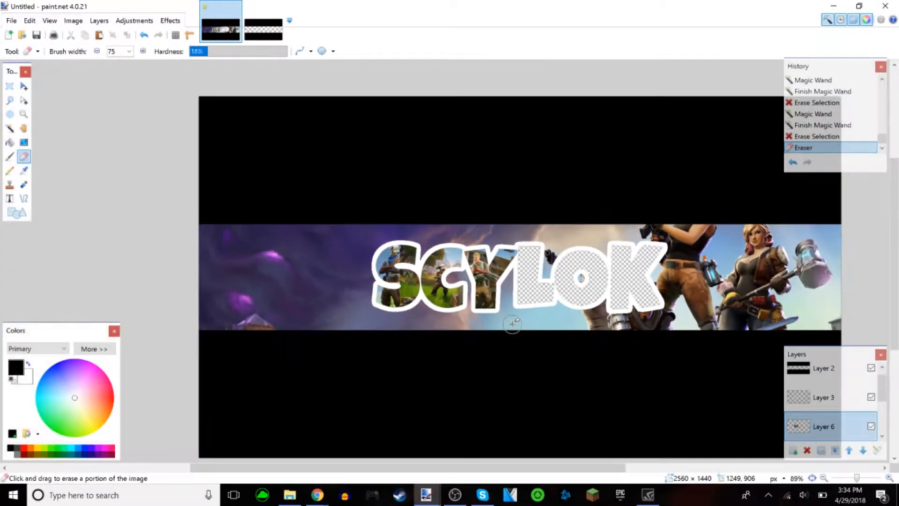
{"action": "left_click_drag", "start_coordinate": [545, 474], "coordinate": [576, 474]}
{"action": "mouse_move", "coordinate": [898, 237]}
{"action": "left_mouse_down"}
{"action": "mouse_move", "coordinate": [898, 263]}
{"action": "mouse_move", "coordinate": [898, 224]}
{"action": "mouse_move", "coordinate": [898, 246]}
{"action": "left_mouse_up"}
{"action": "left_click_drag", "start_coordinate": [524, 473], "coordinate": [539, 471]}
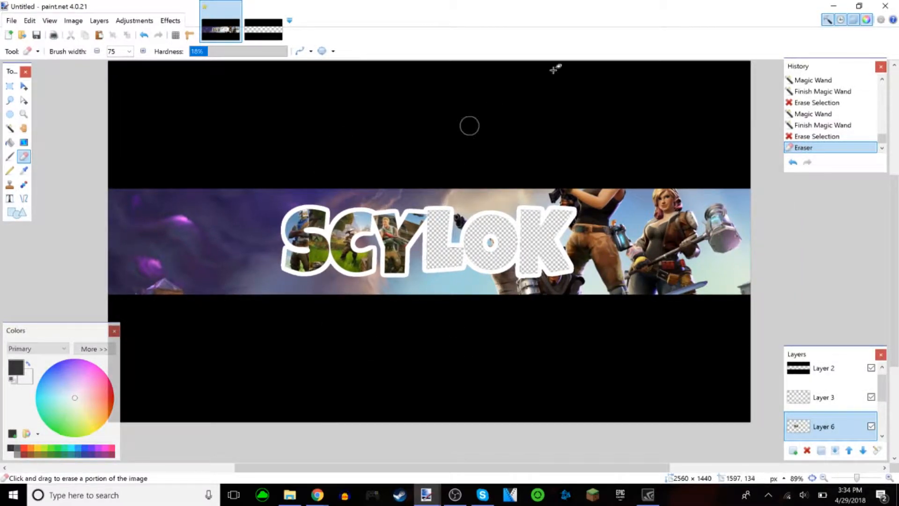
Switch to the browser and preview the 2560 × 1440 Fortnite night house wallpaper from inHDw and its related night images
{"action": "left_click", "coordinate": [831, 6]}
{"action": "scroll", "coordinate": [465, 301], "scroll_direction": "down", "scroll_amount": 6}
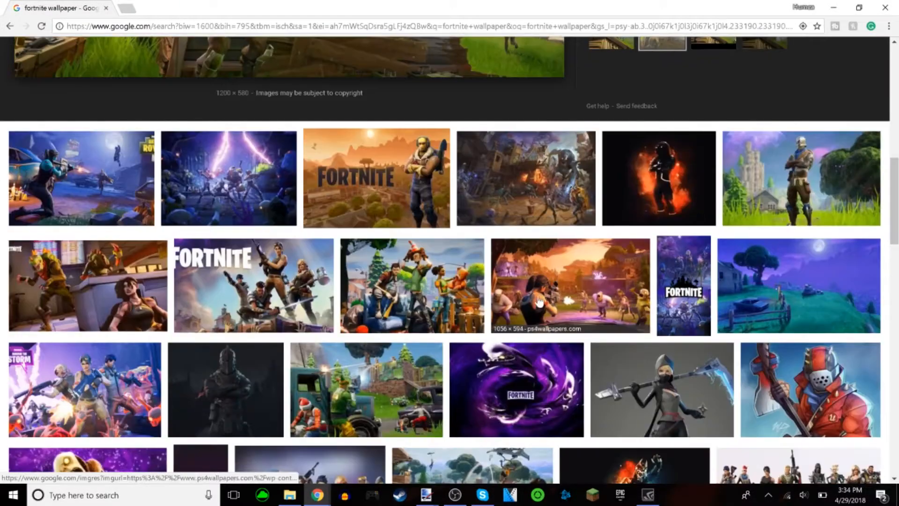
{"action": "scroll", "coordinate": [628, 219], "scroll_direction": "down", "scroll_amount": 4}
{"action": "left_click", "coordinate": [725, 90]}
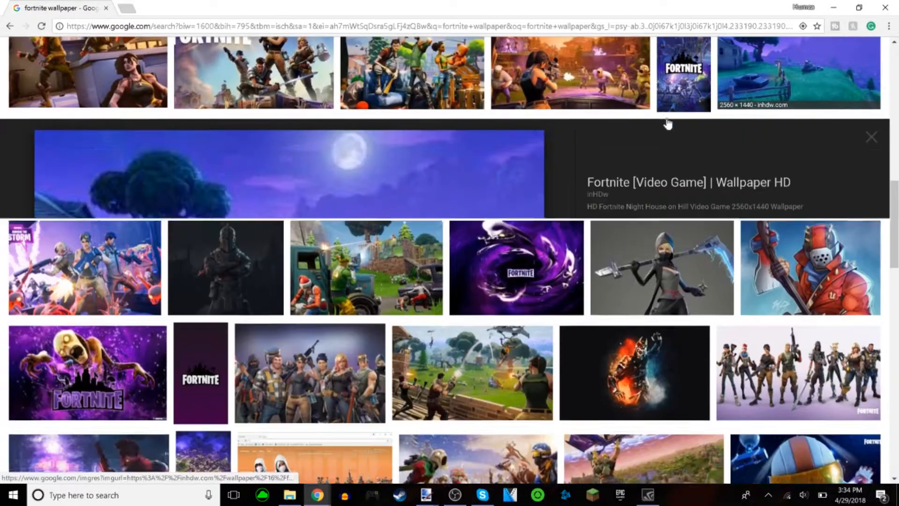
{"action": "right_click", "coordinate": [282, 270]}
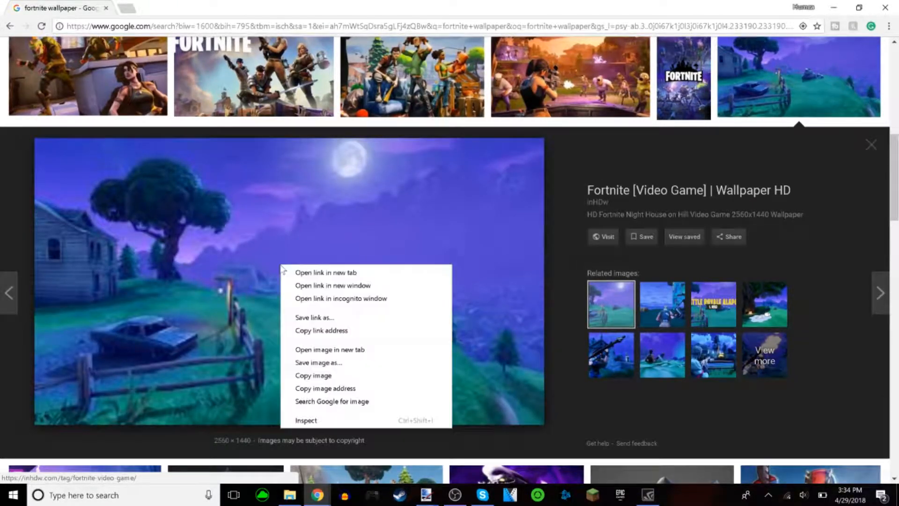
{"action": "left_click", "coordinate": [643, 318]}
{"action": "left_click", "coordinate": [713, 363]}
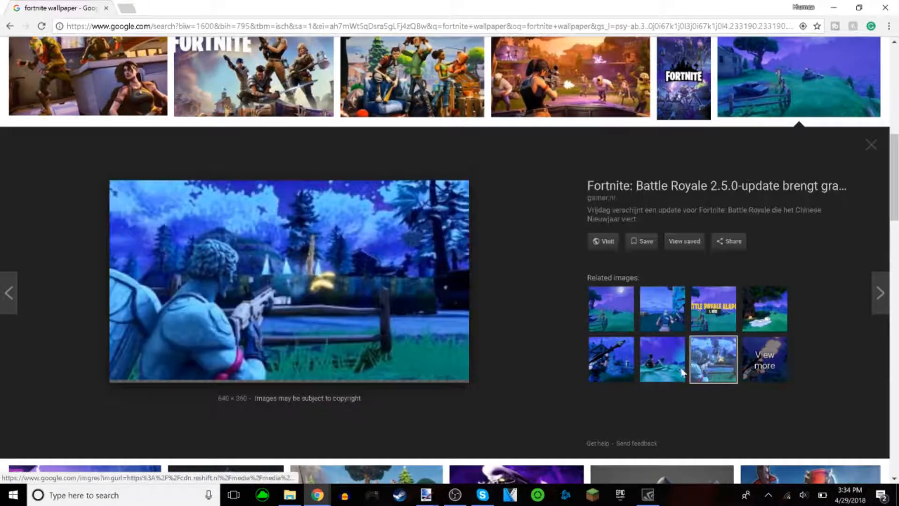
{"action": "left_click", "coordinate": [595, 346]}
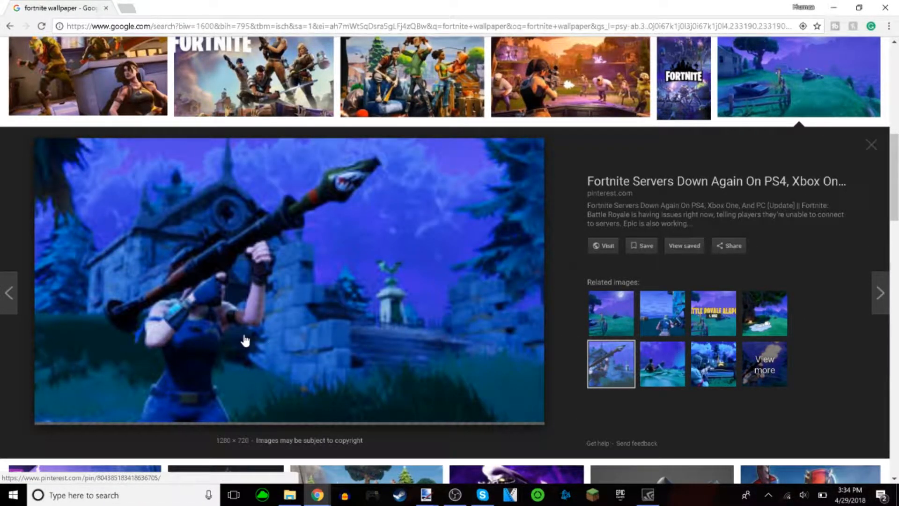
Preview the 700 × 394 Fortnite Battle Royale Map Update image from Word of The Nerd and copy it
{"action": "scroll", "coordinate": [244, 340], "scroll_direction": "down", "scroll_amount": 4}
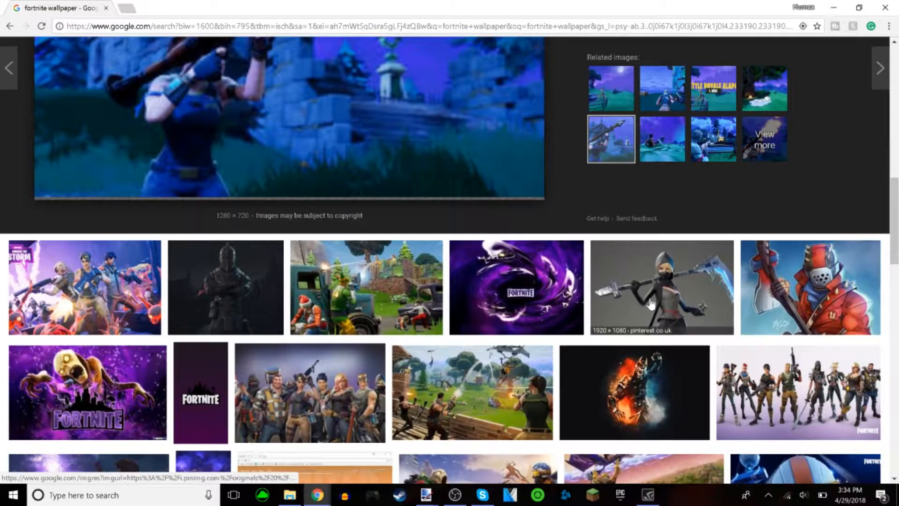
{"action": "scroll", "coordinate": [385, 295], "scroll_direction": "down", "scroll_amount": 4}
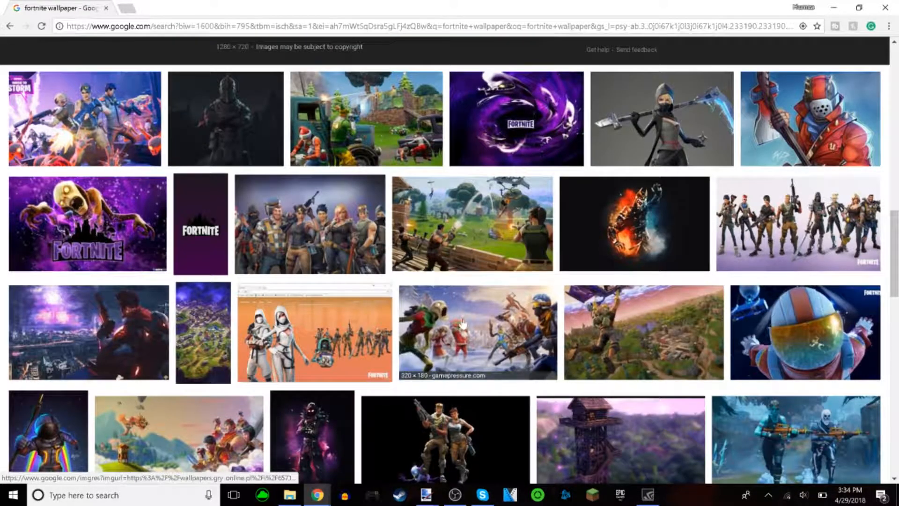
{"action": "left_click", "coordinate": [645, 344]}
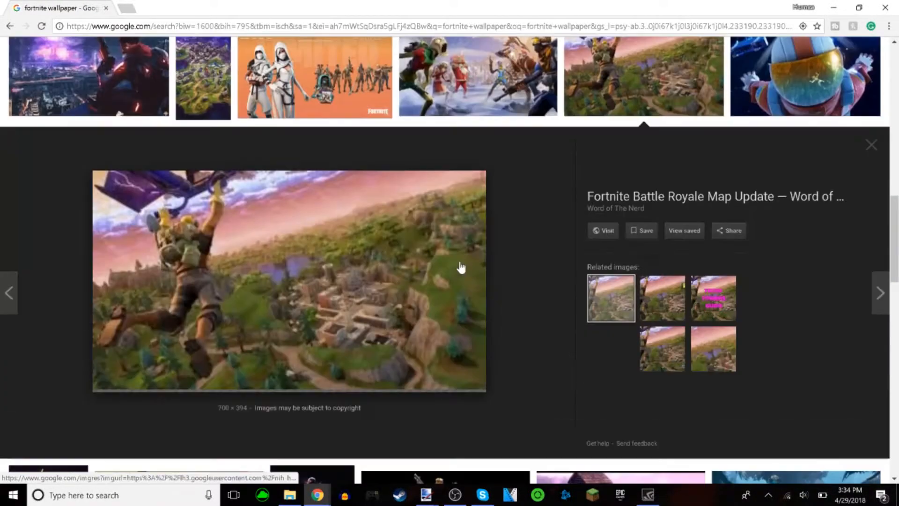
{"action": "right_click", "coordinate": [312, 253]}
{"action": "left_click", "coordinate": [410, 365]}
Switch back to the untitled banner image in paint.net and paste the copied picture onto a new layer above Layer 6
{"action": "mouse_move", "coordinate": [426, 495]}
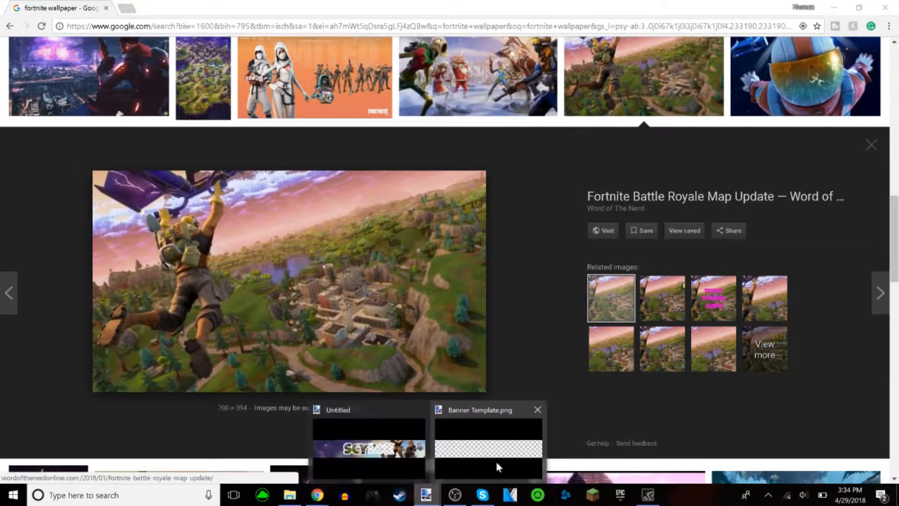
{"action": "left_click", "coordinate": [412, 436]}
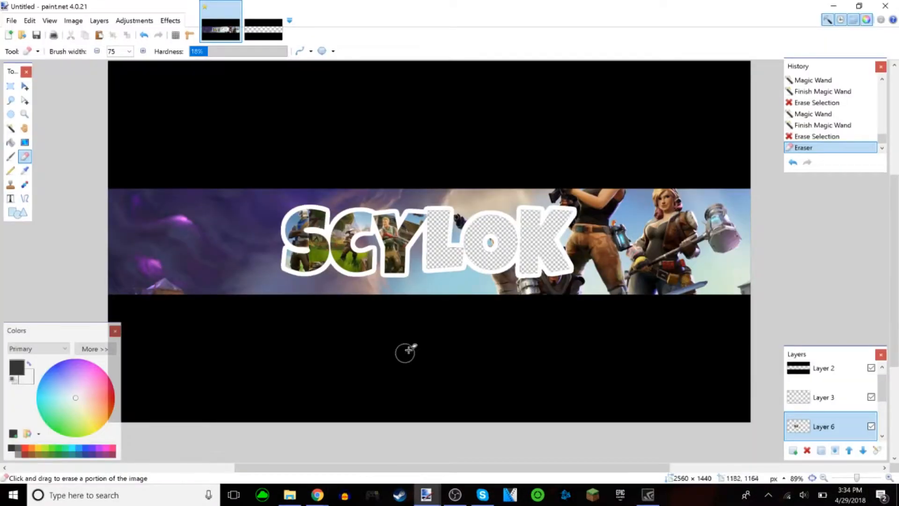
{"action": "left_click", "coordinate": [793, 450]}
{"action": "key", "text": "ctrl+v"}
Resize the pasted picture to about 546 × 307 pixels, position it behind the letters from the Y to the K, and deselect it
{"action": "left_click_drag", "start_coordinate": [273, 124], "coordinate": [443, 231]}
{"action": "left_click_drag", "start_coordinate": [508, 257], "coordinate": [556, 286]}
{"action": "left_click_drag", "start_coordinate": [500, 242], "coordinate": [488, 246]}
{"action": "key", "text": "ctrl+d"}
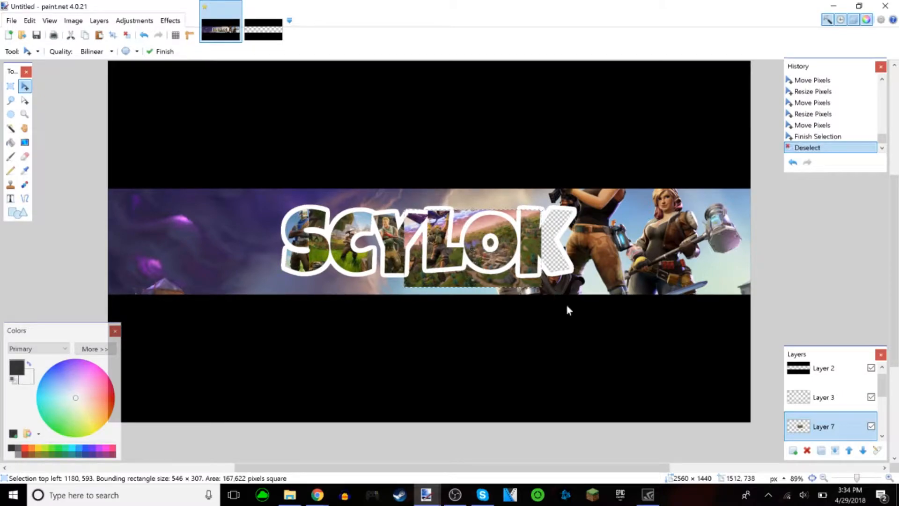
Select the area outside the SCYLOK outline on Layer 3 with the Magic Wand and erase that area from Layer 7
{"action": "left_click", "coordinate": [798, 397]}
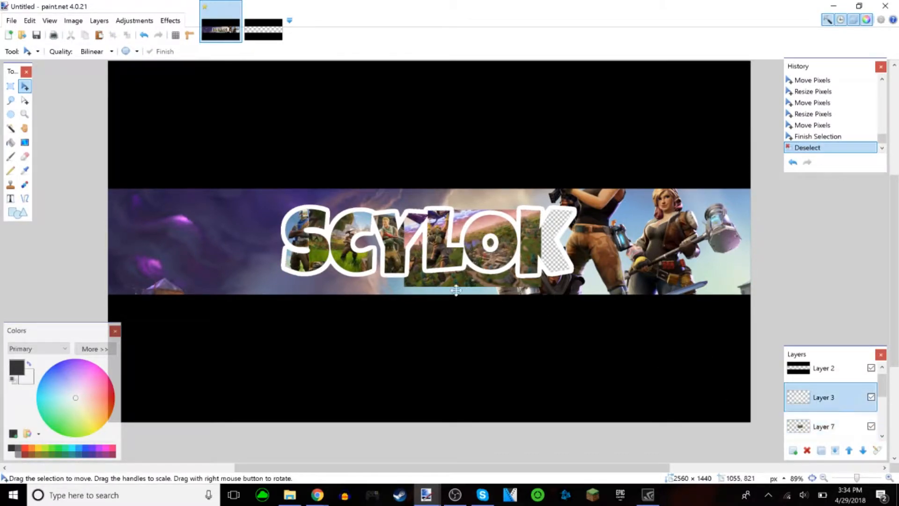
{"action": "left_click", "coordinate": [10, 129]}
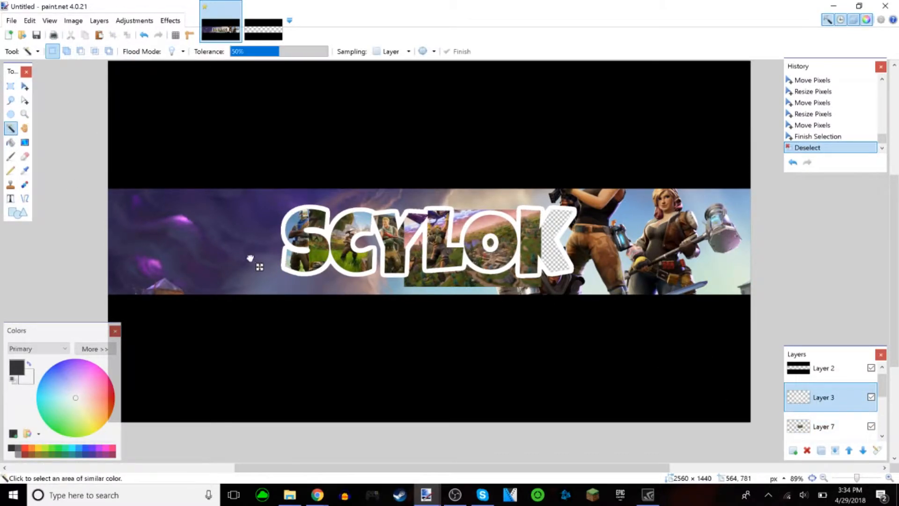
{"action": "left_click", "coordinate": [249, 257]}
{"action": "key", "text": "alt+Page_Down"}
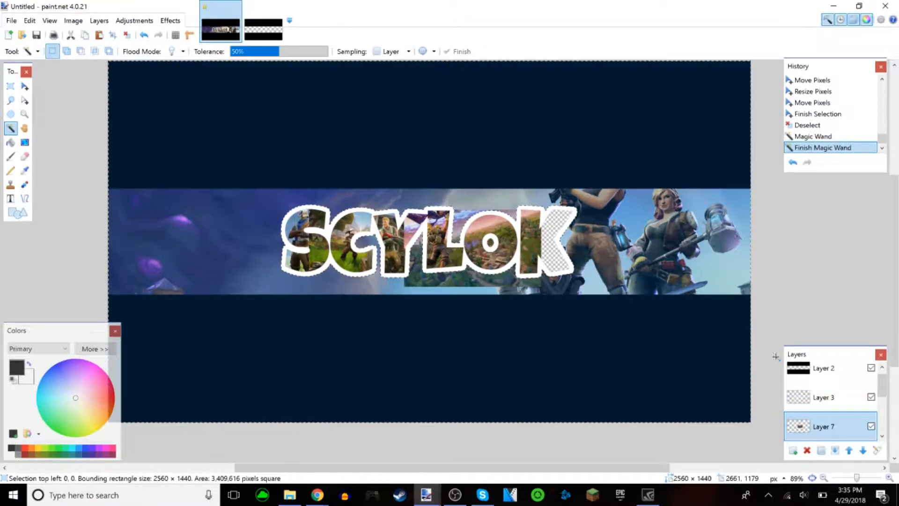
{"action": "key", "text": "Delete"}
{"action": "scroll", "coordinate": [436, 323], "scroll_direction": "up", "scroll_amount": 3}
{"action": "scroll", "coordinate": [187, 256], "scroll_direction": "up", "scroll_amount": 2}
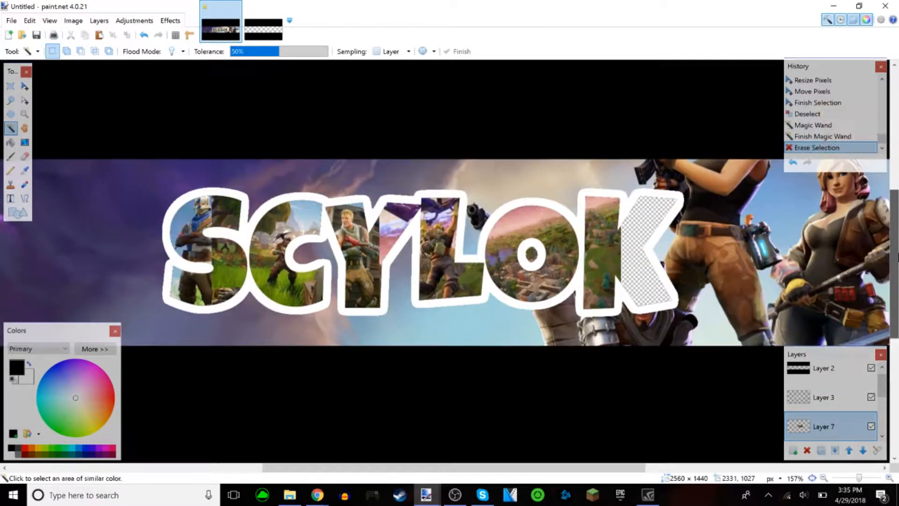
Clear the selection and erase the map picture on Layer 7 from the O and K letters with the Eraser at brush width 75
{"action": "left_click", "coordinate": [608, 313]}
{"action": "key", "text": "ctrl+d"}
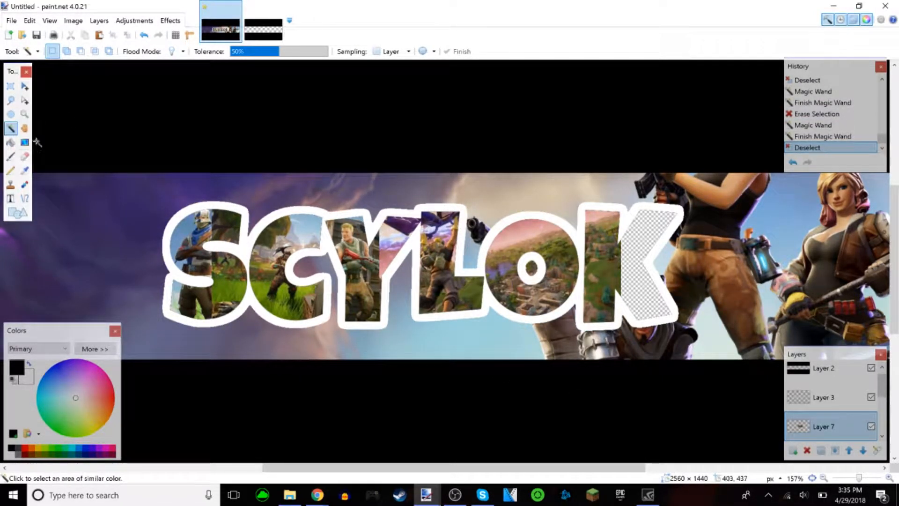
{"action": "left_click", "coordinate": [25, 156]}
{"action": "mouse_move", "coordinate": [577, 265]}
{"action": "left_mouse_down"}
{"action": "mouse_move", "coordinate": [595, 364]}
{"action": "mouse_move", "coordinate": [609, 215]}
{"action": "mouse_move", "coordinate": [562, 281]}
{"action": "mouse_move", "coordinate": [573, 227]}
{"action": "left_mouse_up"}
{"action": "mouse_move", "coordinate": [564, 279]}
{"action": "left_mouse_down"}
{"action": "mouse_move", "coordinate": [523, 335]}
{"action": "mouse_move", "coordinate": [485, 271]}
{"action": "mouse_move", "coordinate": [496, 234]}
{"action": "mouse_move", "coordinate": [534, 224]}
{"action": "mouse_move", "coordinate": [518, 243]}
{"action": "left_mouse_up"}
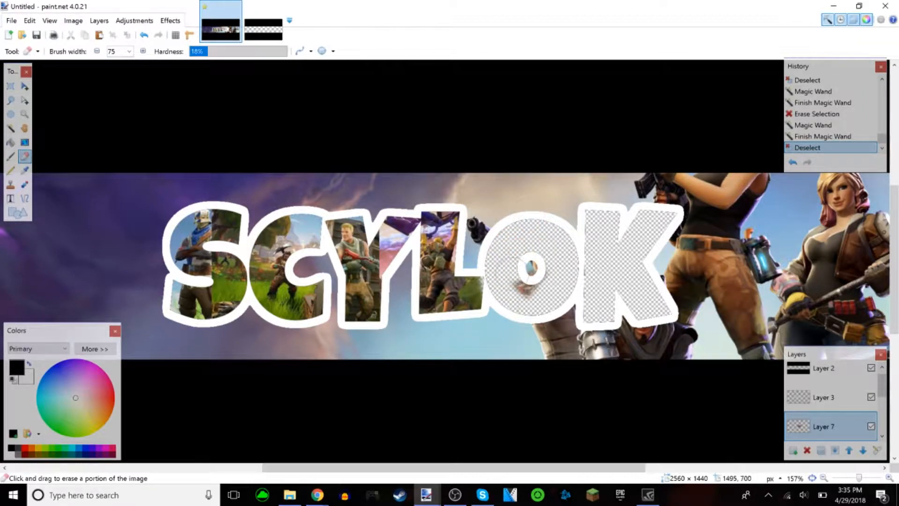
{"action": "key", "text": "ctrl+z"}
{"action": "mouse_move", "coordinate": [515, 302]}
{"action": "left_mouse_down"}
{"action": "mouse_move", "coordinate": [498, 282]}
{"action": "mouse_move", "coordinate": [505, 285]}
{"action": "left_mouse_up"}
{"action": "left_click", "coordinate": [505, 294]}
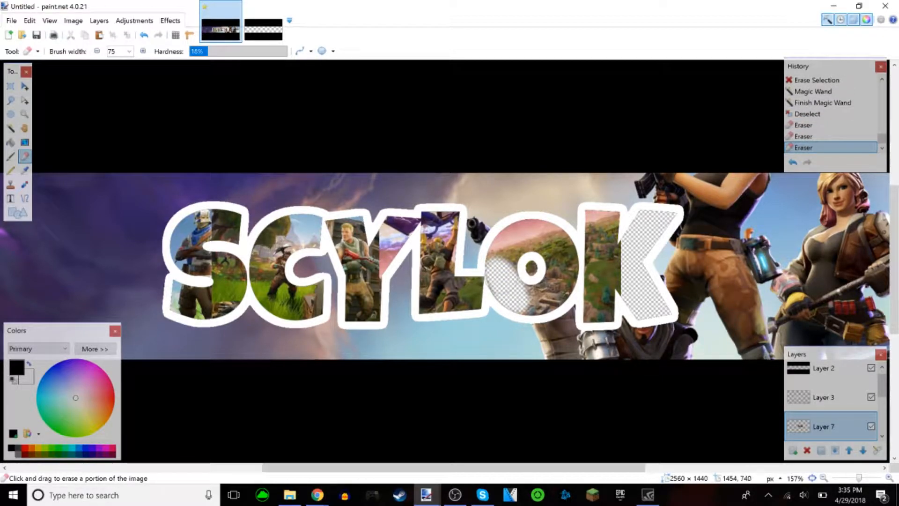
{"action": "mouse_move", "coordinate": [490, 221]}
{"action": "left_mouse_down"}
{"action": "mouse_move", "coordinate": [527, 222]}
{"action": "mouse_move", "coordinate": [539, 290]}
{"action": "mouse_move", "coordinate": [577, 225]}
{"action": "mouse_move", "coordinate": [607, 322]}
{"action": "left_mouse_up"}
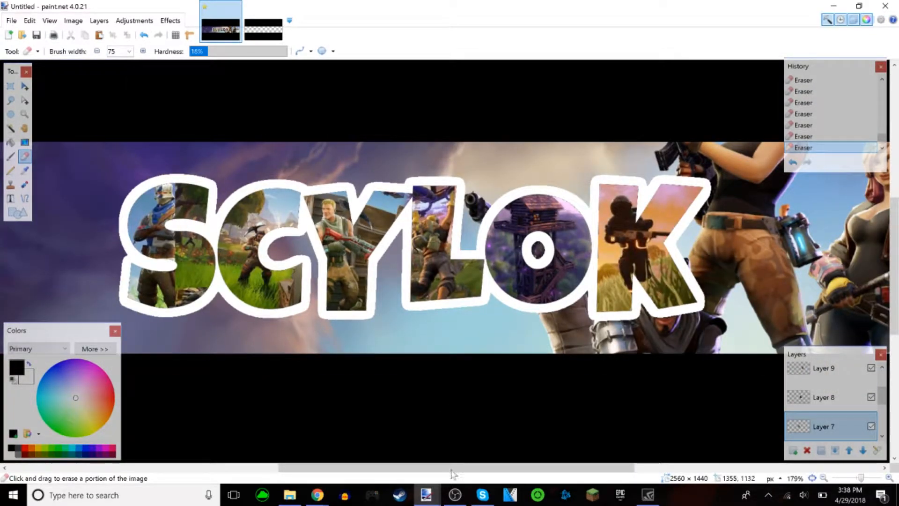
Apply a Drop Shadow effect to the SCYLOK outline on Layer 3
{"action": "scroll", "coordinate": [395, 327], "scroll_direction": "down", "scroll_amount": 3, "text": "ctrl"}
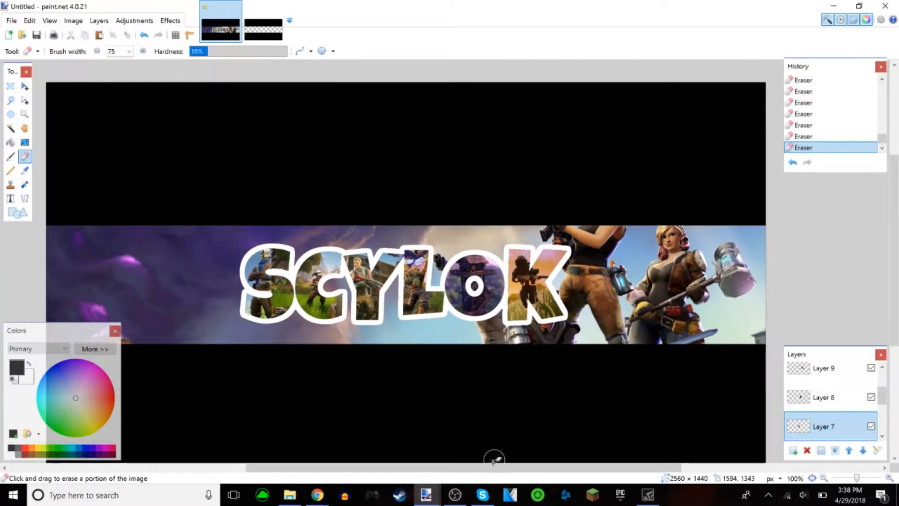
{"action": "left_click_drag", "start_coordinate": [485, 468], "coordinate": [451, 468]}
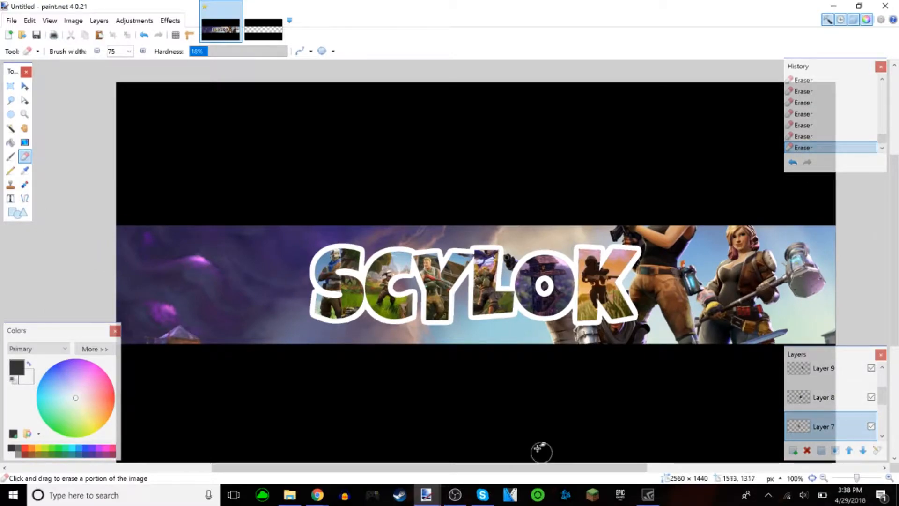
{"action": "scroll", "coordinate": [798, 391], "scroll_direction": "up", "scroll_amount": 3}
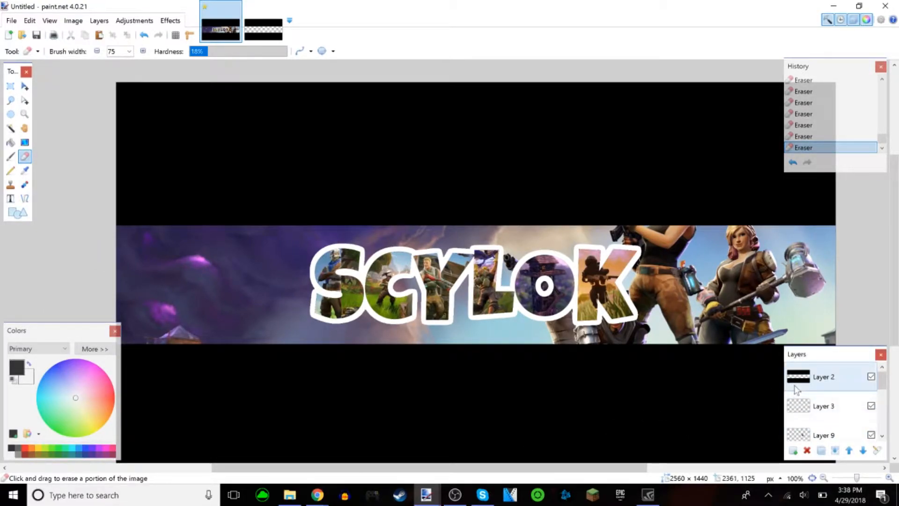
{"action": "left_click", "coordinate": [172, 21]}
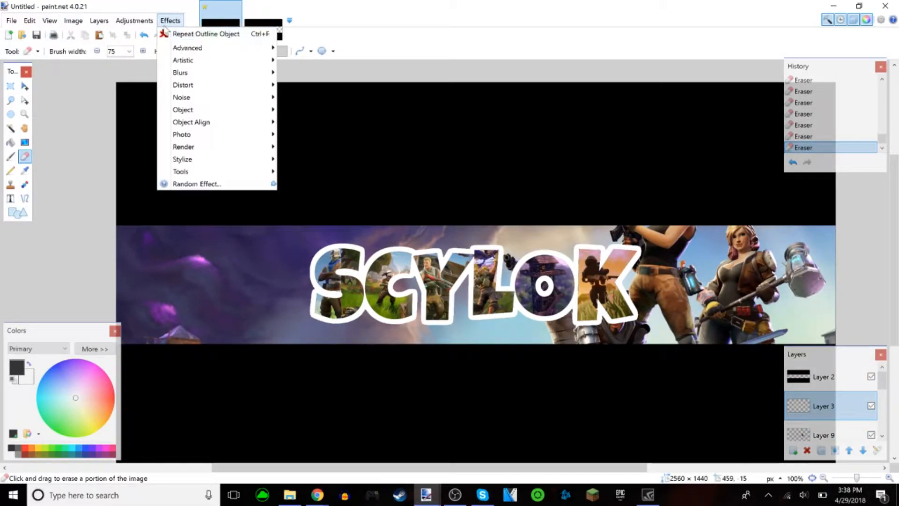
{"action": "mouse_move", "coordinate": [206, 112]}
{"action": "left_click", "coordinate": [314, 110]}
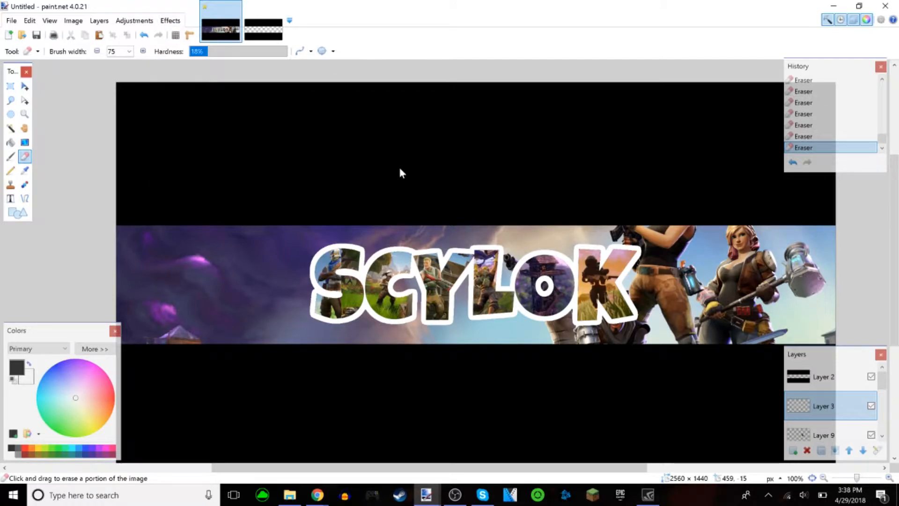
{"action": "left_click_drag", "start_coordinate": [414, 109], "coordinate": [713, 112]}
{"action": "left_click_drag", "start_coordinate": [714, 205], "coordinate": [737, 229]}
{"action": "left_click", "coordinate": [763, 359]}
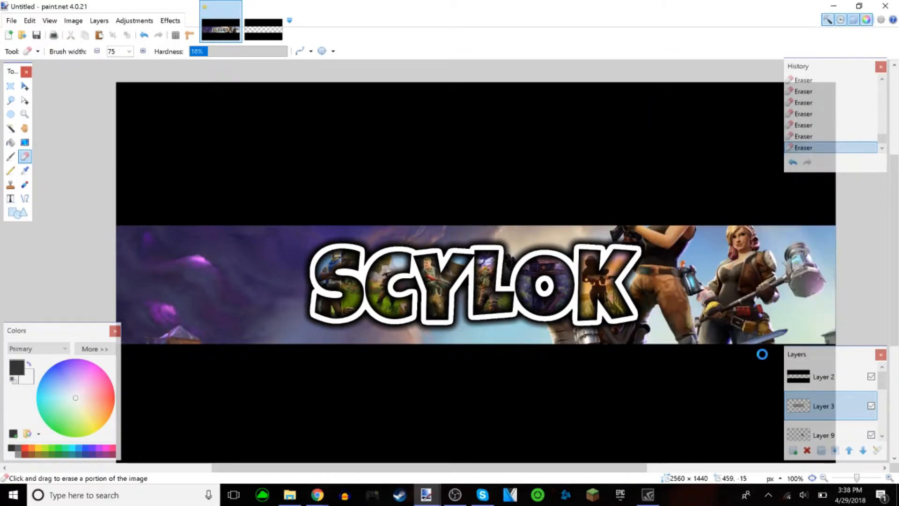
Select the black template bars above and below the banner strip on Layer 2 with the Magic Wand
{"action": "scroll", "coordinate": [755, 379], "scroll_direction": "down", "scroll_amount": 2}
{"action": "left_click", "coordinate": [817, 379]}
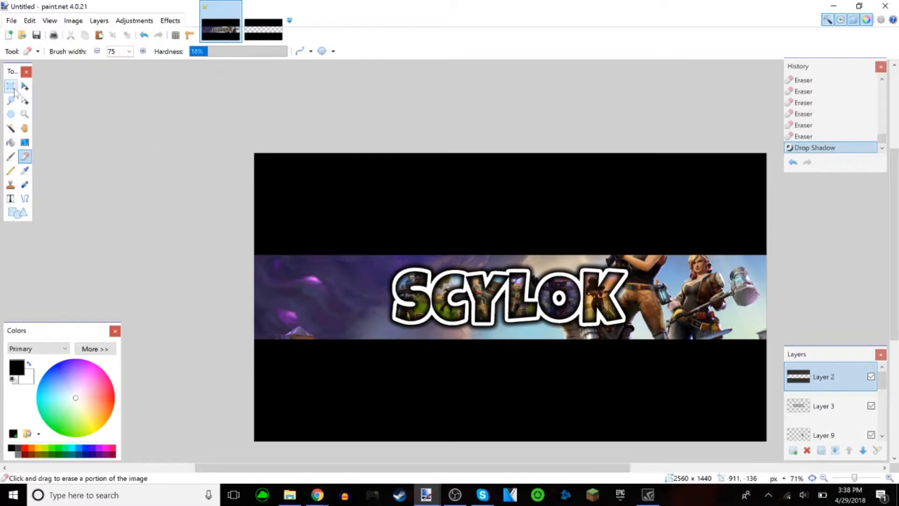
{"action": "left_click", "coordinate": [10, 129]}
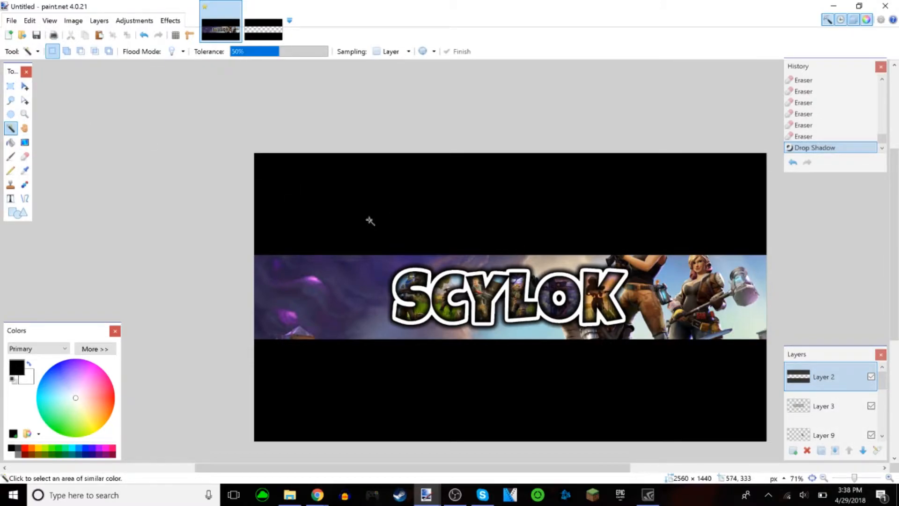
{"action": "left_click", "coordinate": [368, 202]}
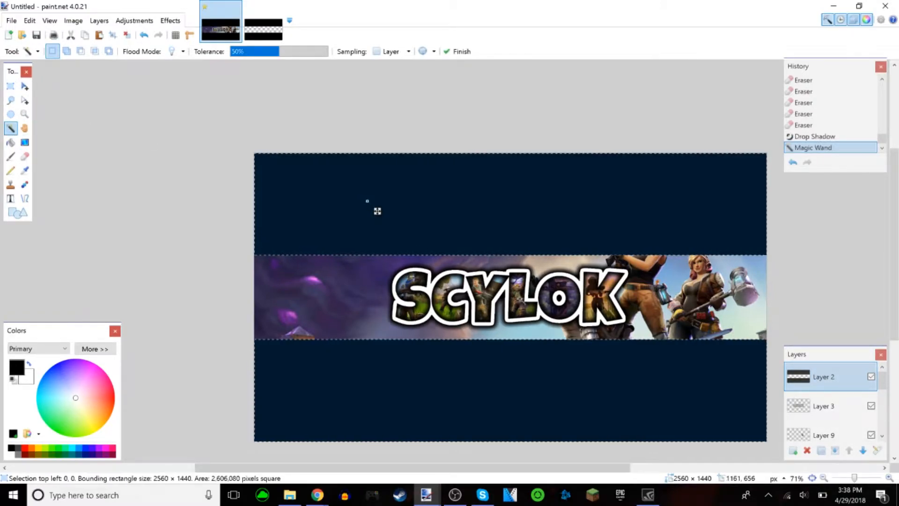
Apply a Gaussian Blur with radius 5 to the selected areas above and below the banner strip on the Background layer
{"action": "scroll", "coordinate": [816, 410], "scroll_direction": "down", "scroll_amount": 2}
{"action": "left_click", "coordinate": [820, 426]}
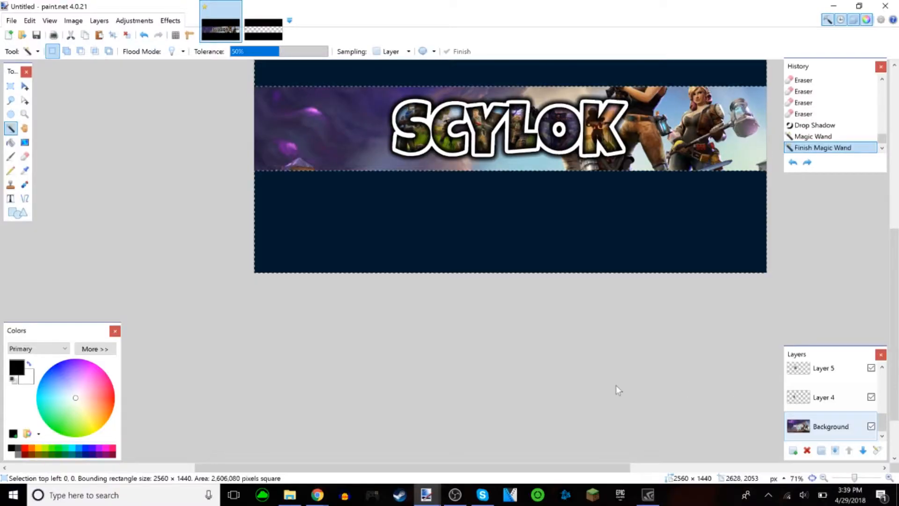
{"action": "scroll", "coordinate": [616, 385], "scroll_direction": "up", "scroll_amount": 3}
{"action": "left_click", "coordinate": [170, 20]}
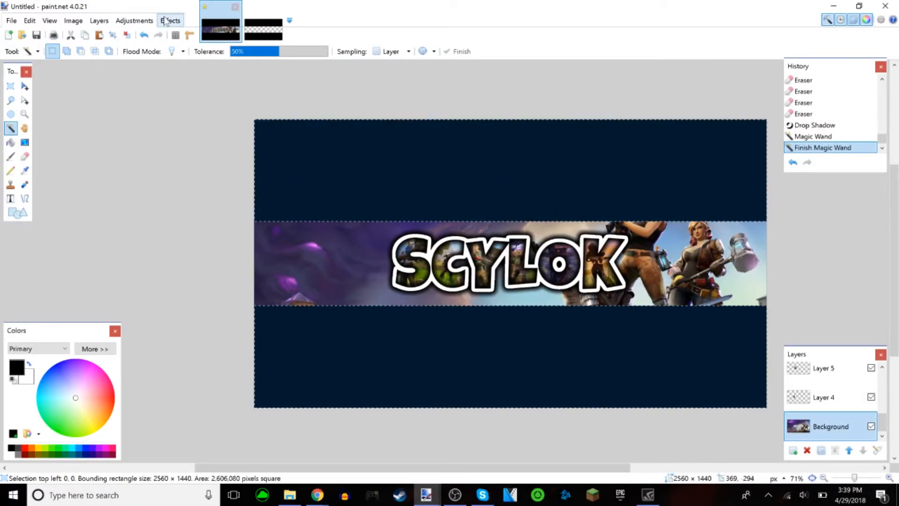
{"action": "mouse_move", "coordinate": [241, 98]}
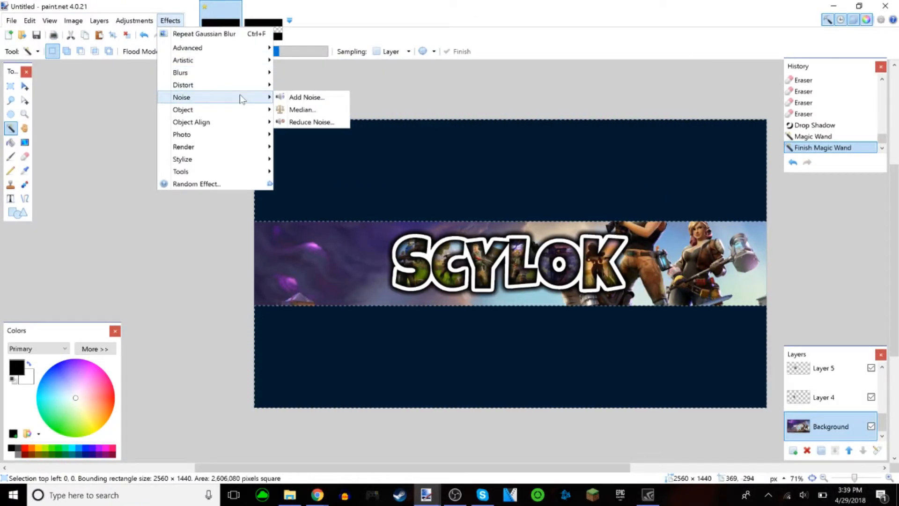
{"action": "mouse_move", "coordinate": [237, 74]}
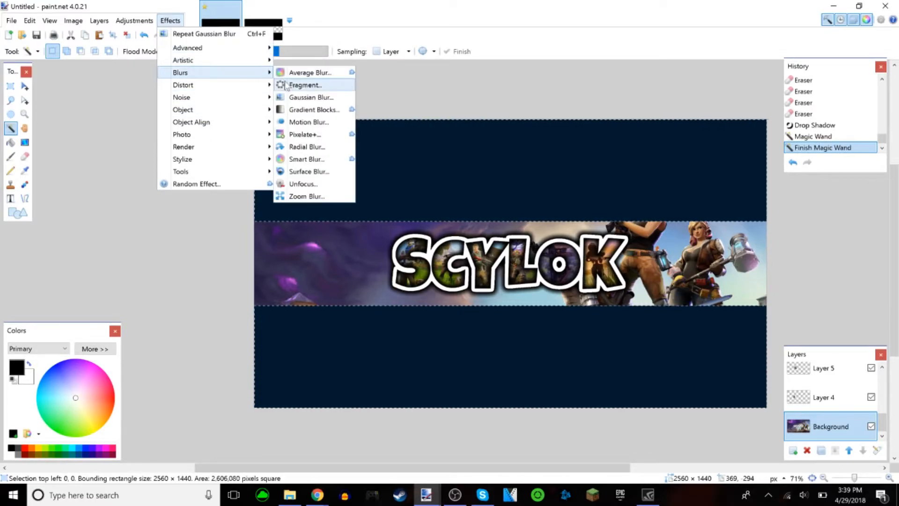
{"action": "left_click", "coordinate": [287, 97]}
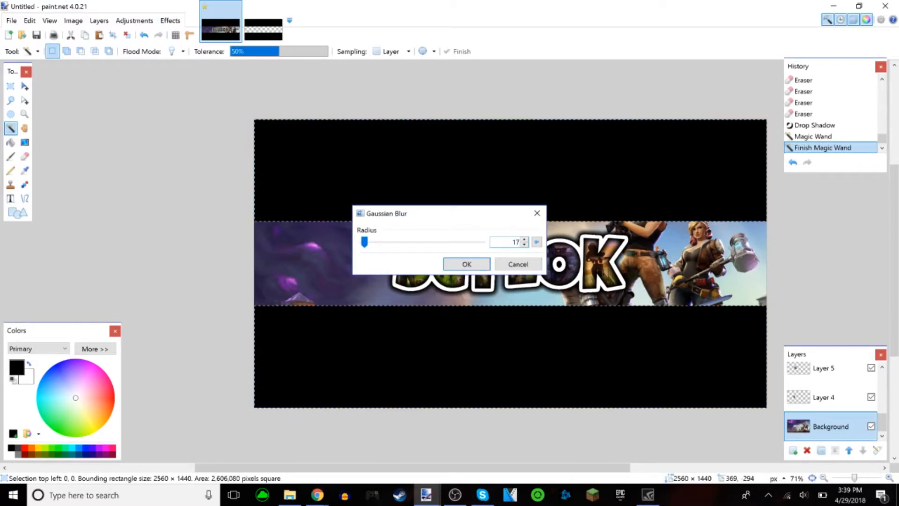
{"action": "type", "text": "5"}
{"action": "key", "text": "Return"}
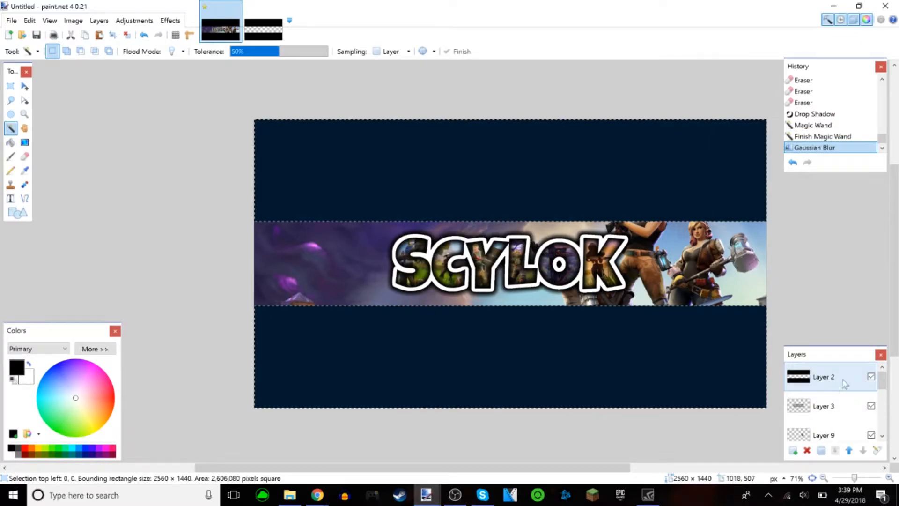
Hide the banner template on Layer 2 and clear the selection
{"action": "left_click", "coordinate": [871, 376]}
{"action": "key", "text": "ctrl+d"}
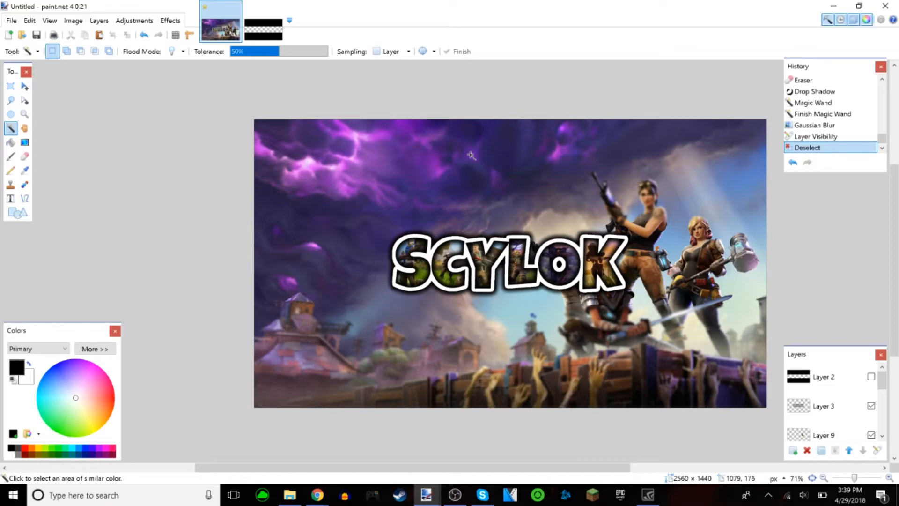
{"action": "left_click", "coordinate": [29, 20]}
{"action": "left_click", "coordinate": [39, 81]}
{"action": "left_click", "coordinate": [29, 21]}
{"action": "left_click", "coordinate": [8, 22]}
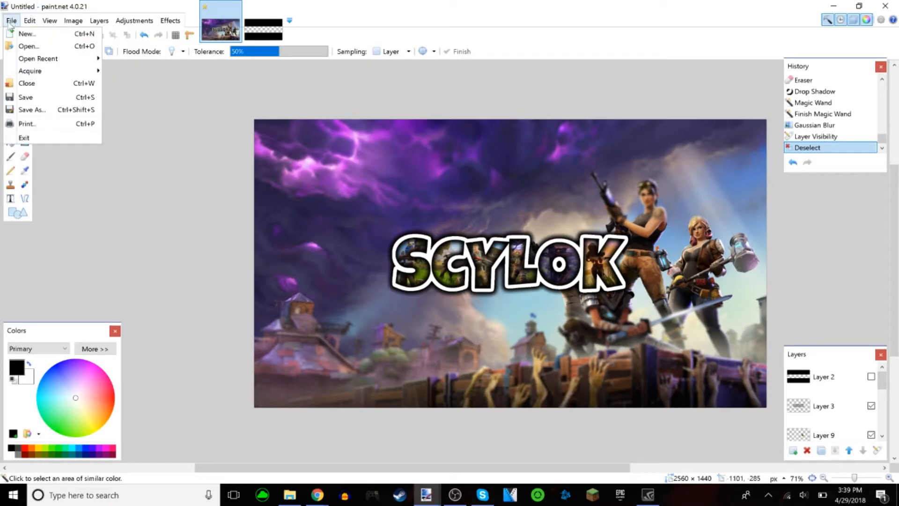
{"action": "left_click", "coordinate": [20, 99]}
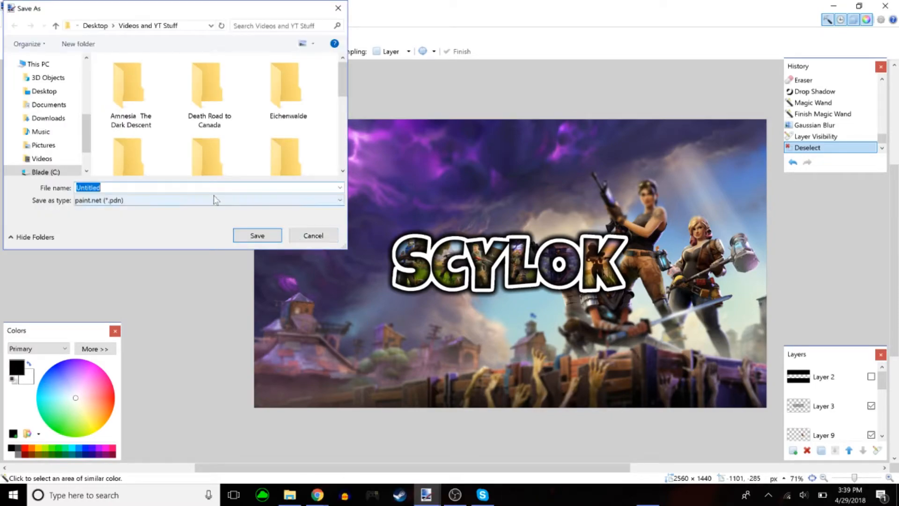
{"action": "type", "text": "channel art"}
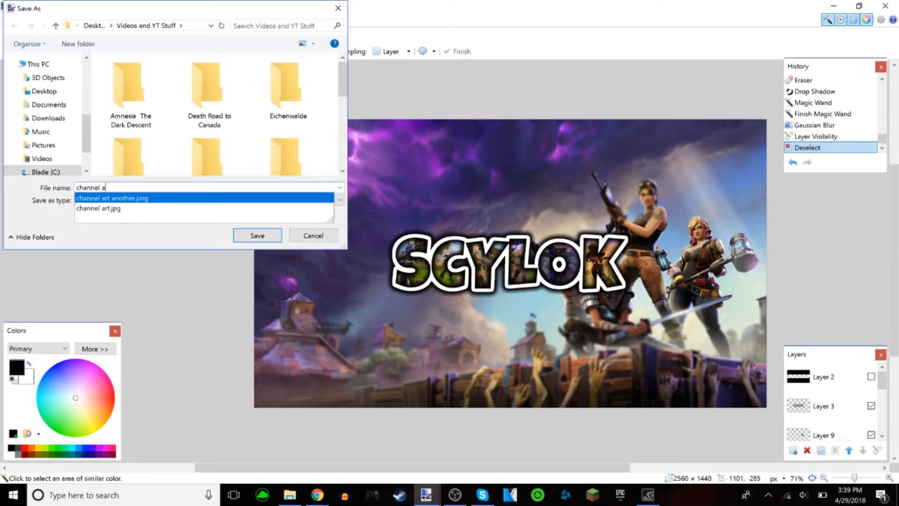
{"action": "left_click", "coordinate": [121, 247]}
{"action": "left_click", "coordinate": [122, 205]}
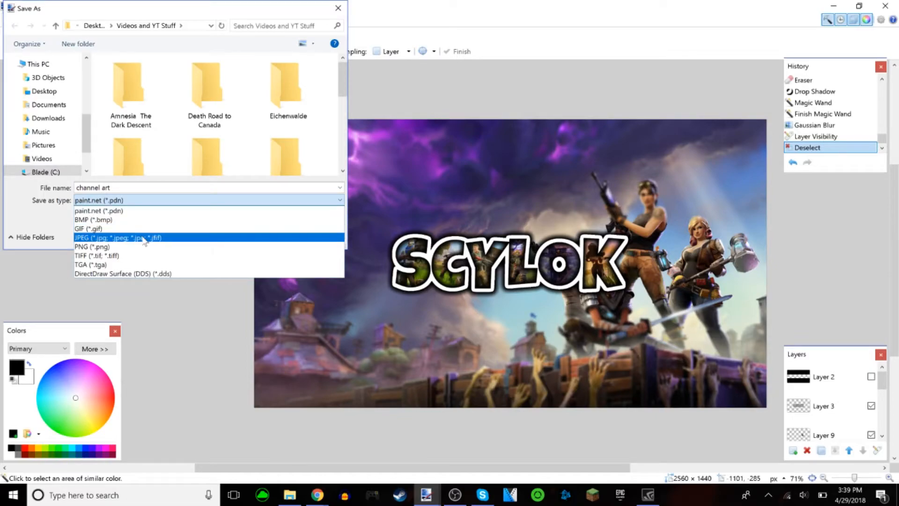
{"action": "left_click", "coordinate": [54, 223]}
{"action": "left_click", "coordinate": [293, 236]}
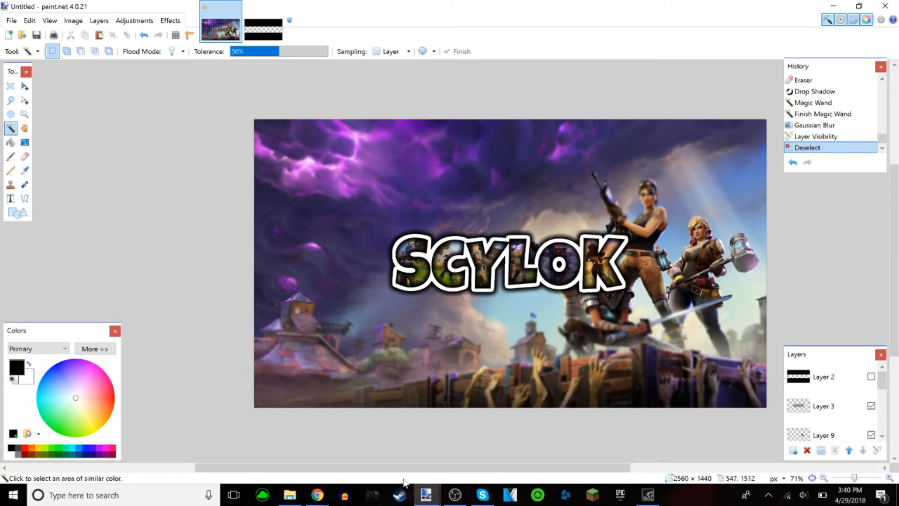
{"action": "left_click", "coordinate": [455, 494]}
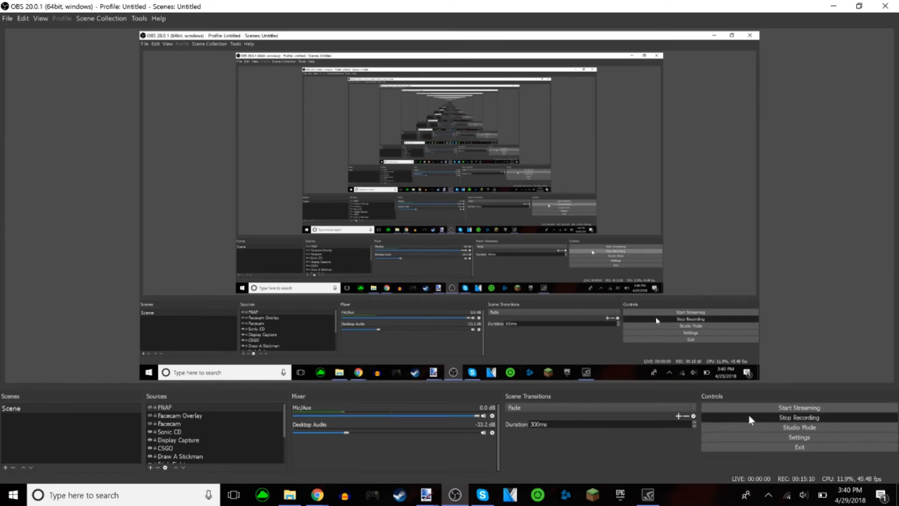